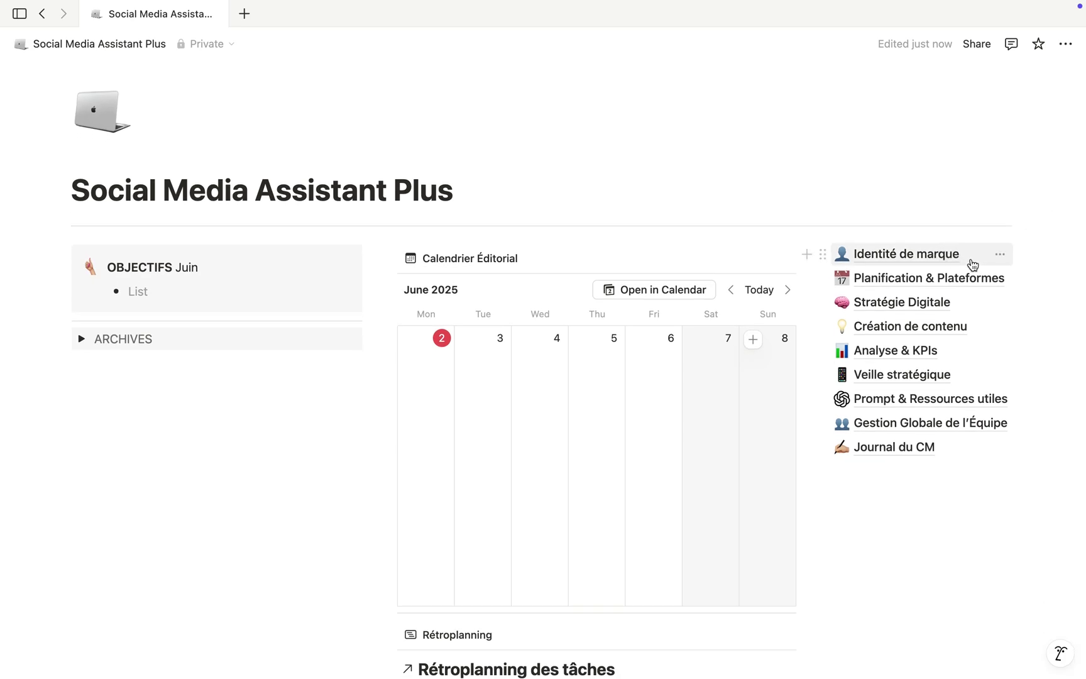
Open the "Identité de marque" page and review its fill-in brand description and subpage links.
click(934, 258)
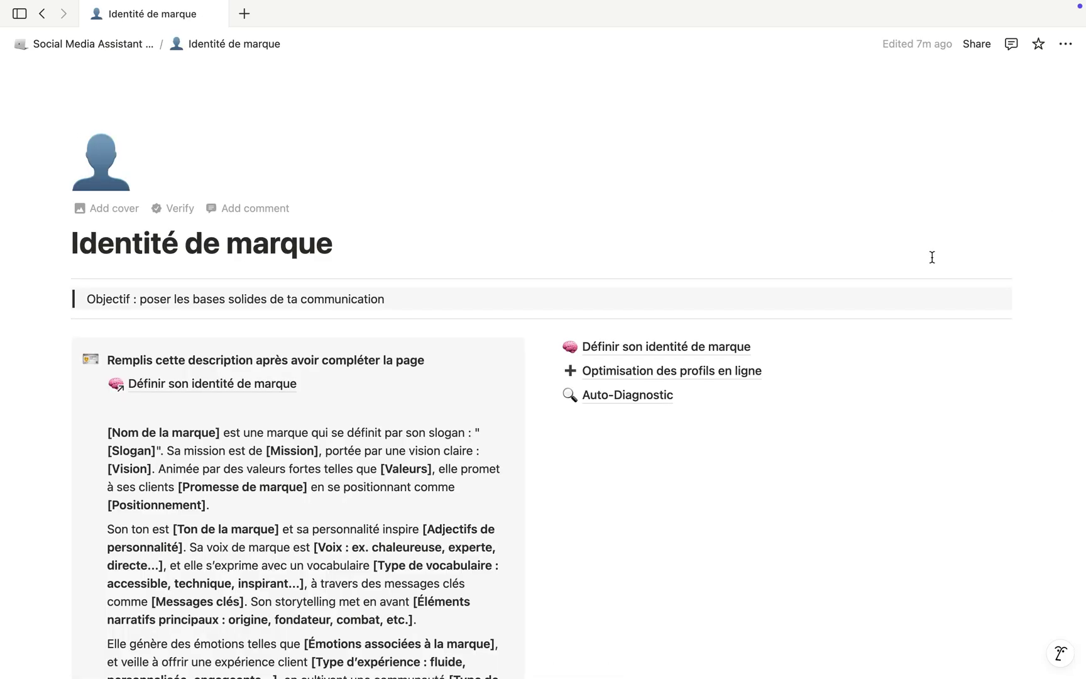
scroll(931, 259, down, 6)
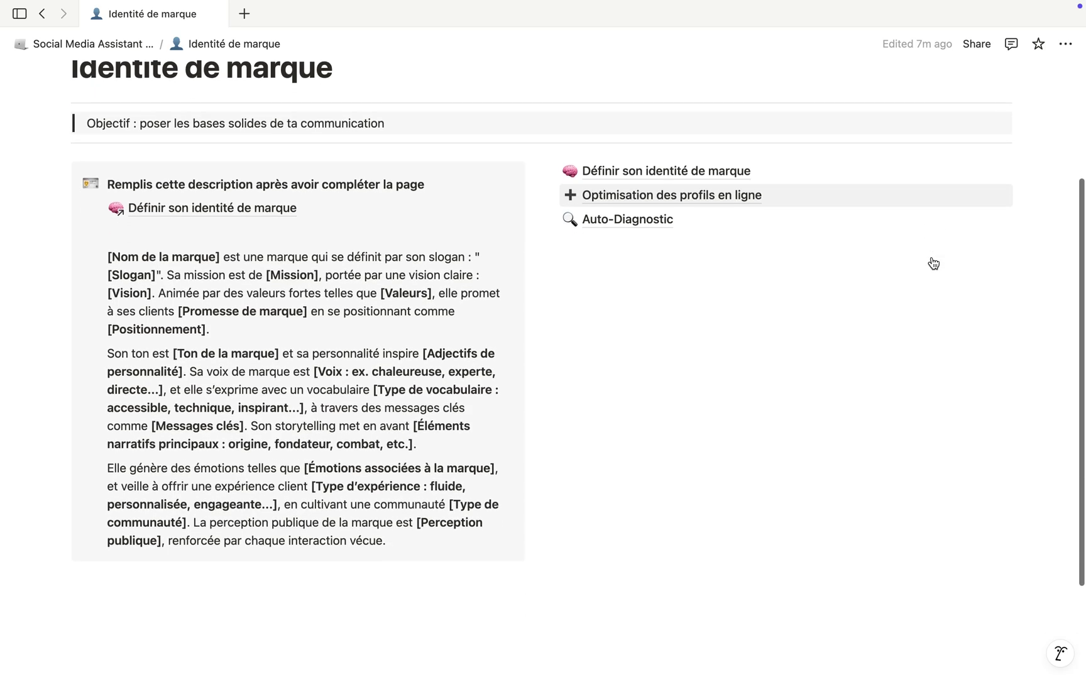
scroll(930, 262, up, 5)
scroll(813, 352, down, 2)
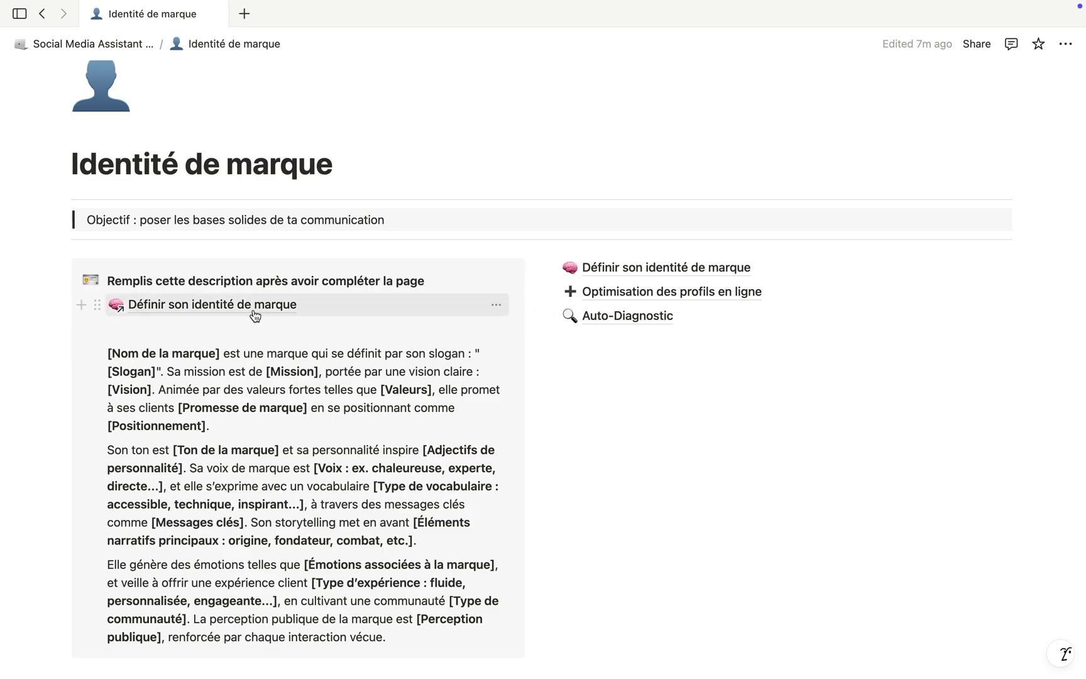
mouse_move(615, 277)
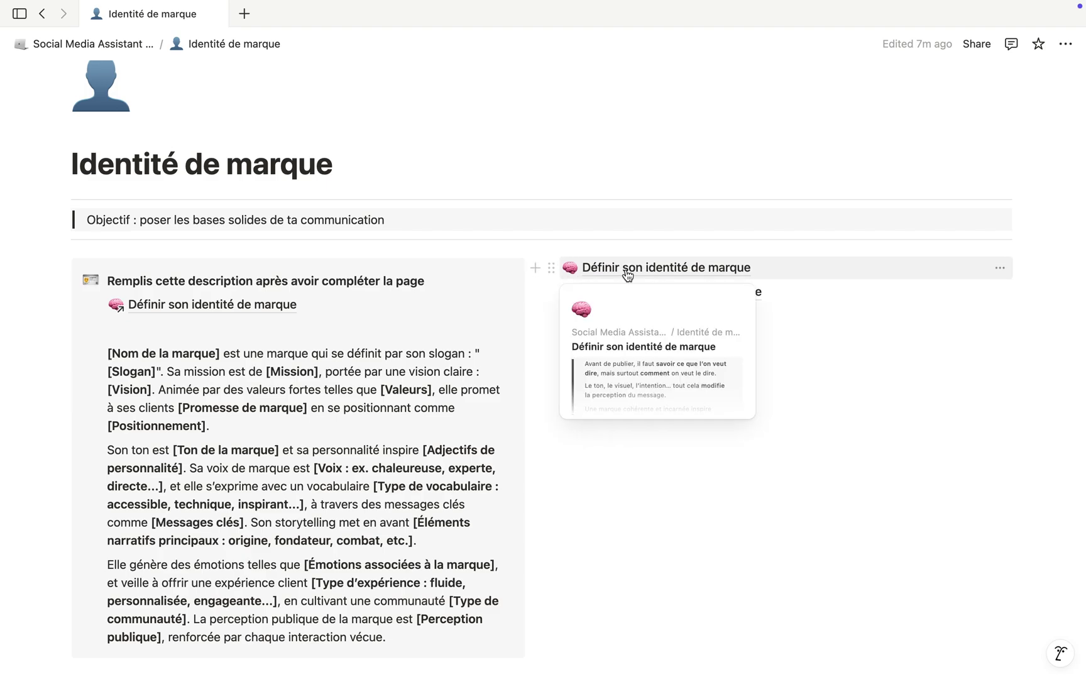
mouse_move(642, 291)
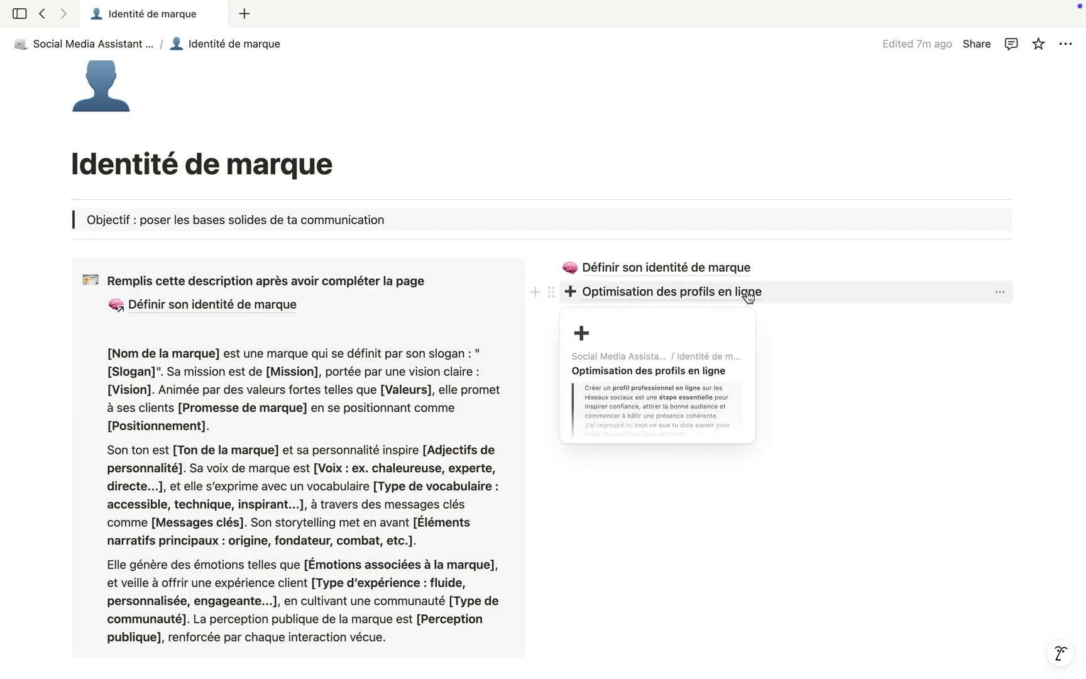
scroll(693, 314, down, 2)
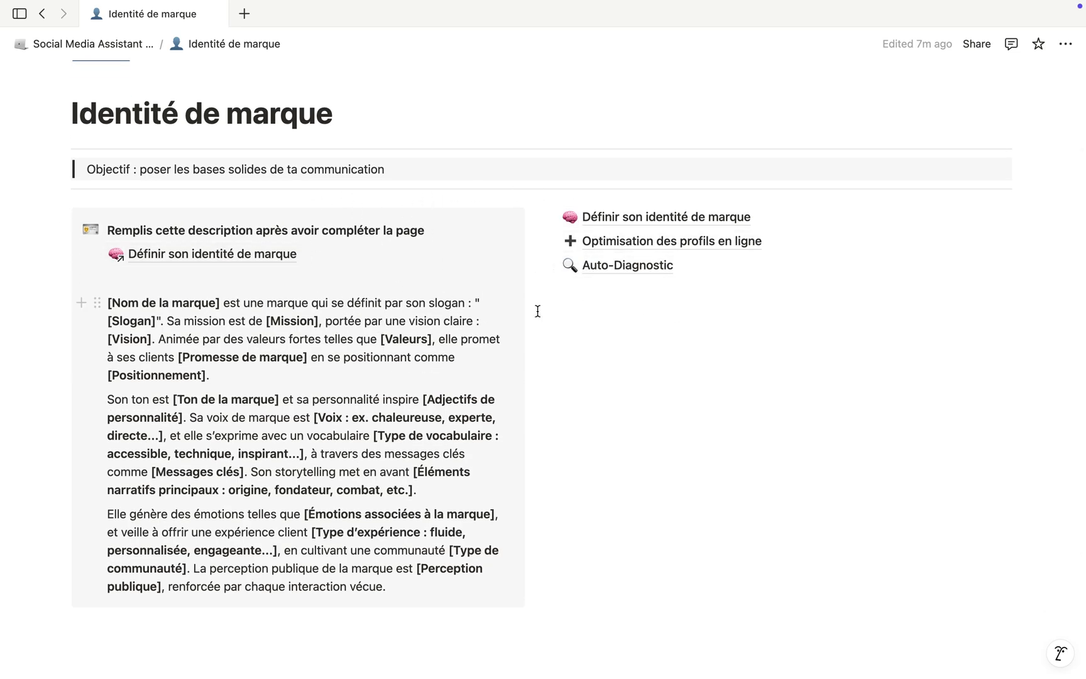
scroll(540, 308, up, 2)
Open the "Définir son identité de marque" subpage and read its introduction and the "Identité fondamentale" table.
click(628, 270)
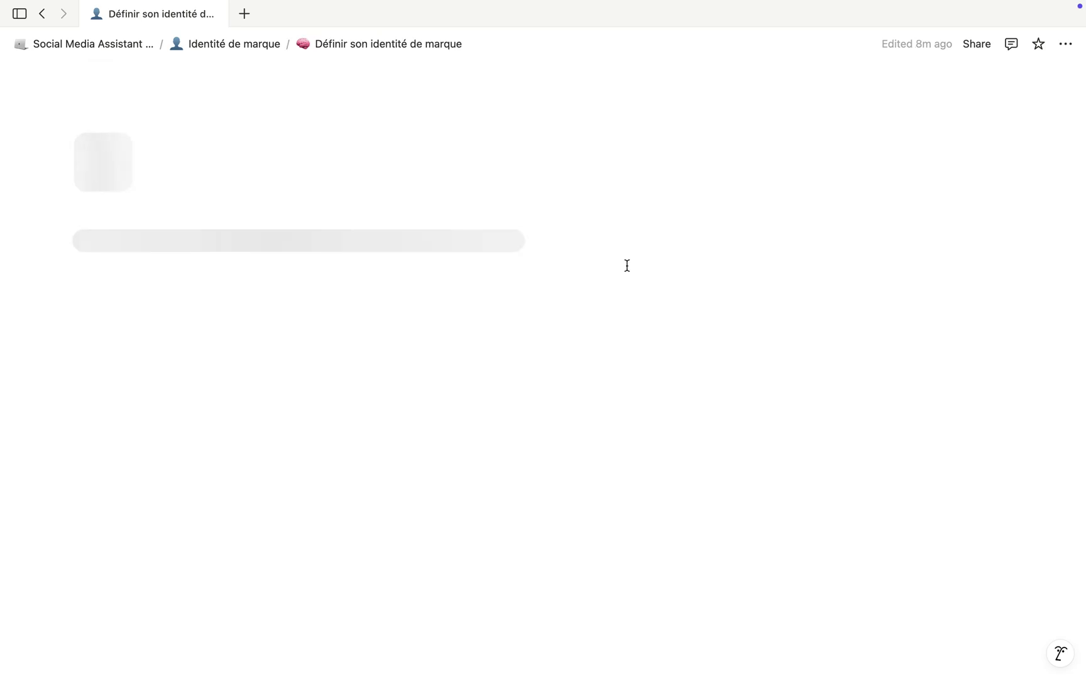
scroll(626, 265, down, 2)
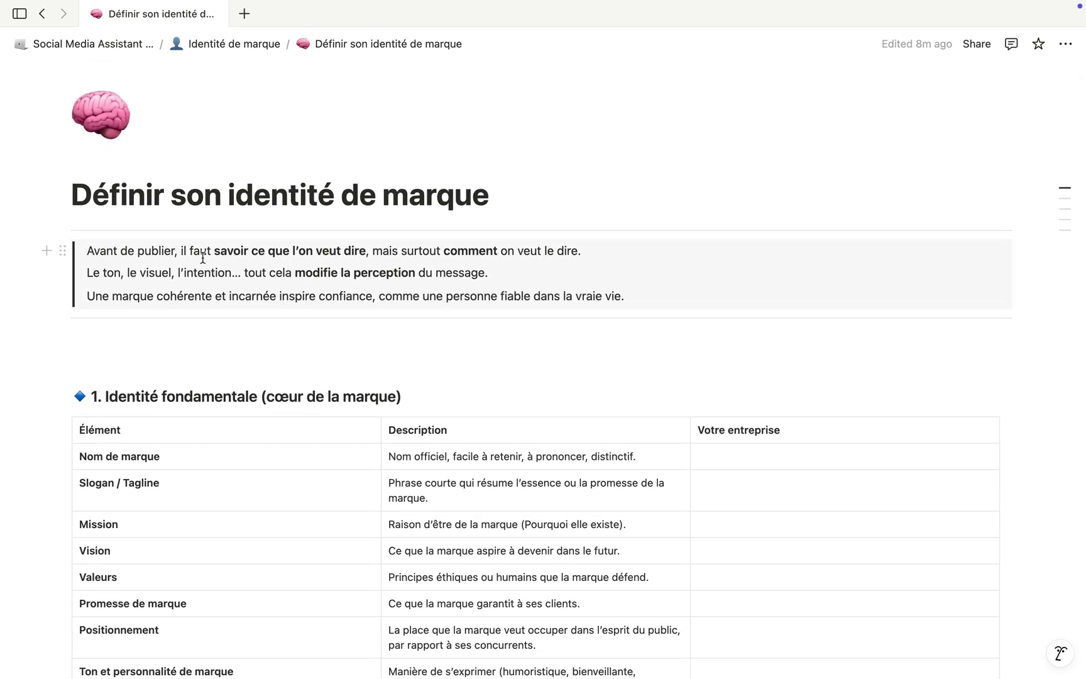
scroll(312, 318, down, 2)
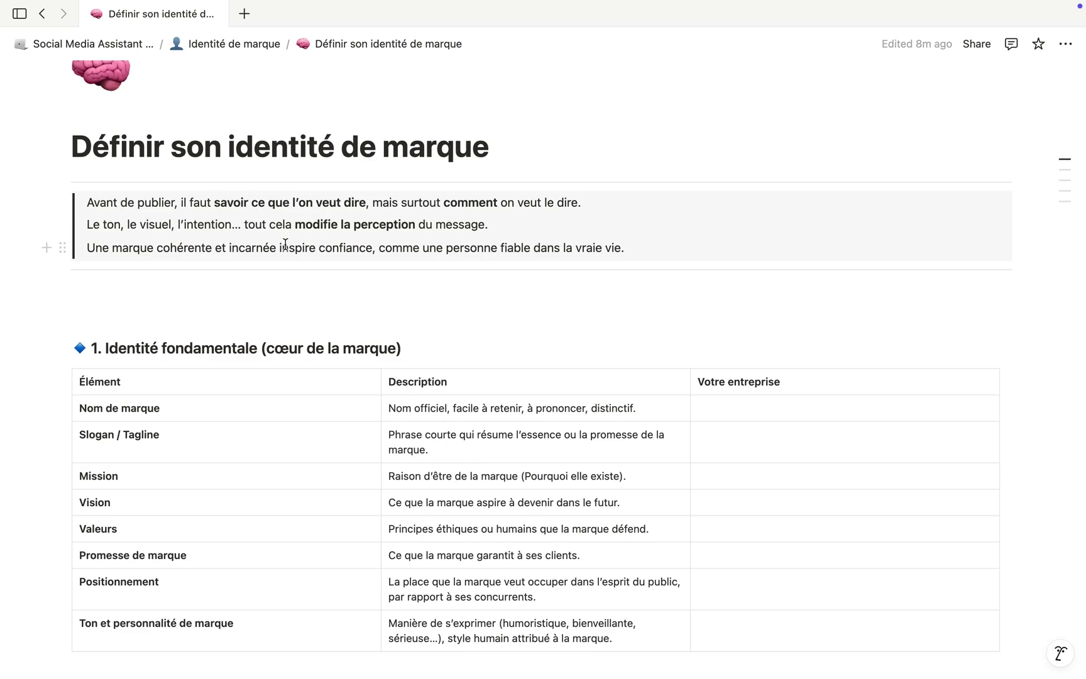
scroll(330, 313, down, 8)
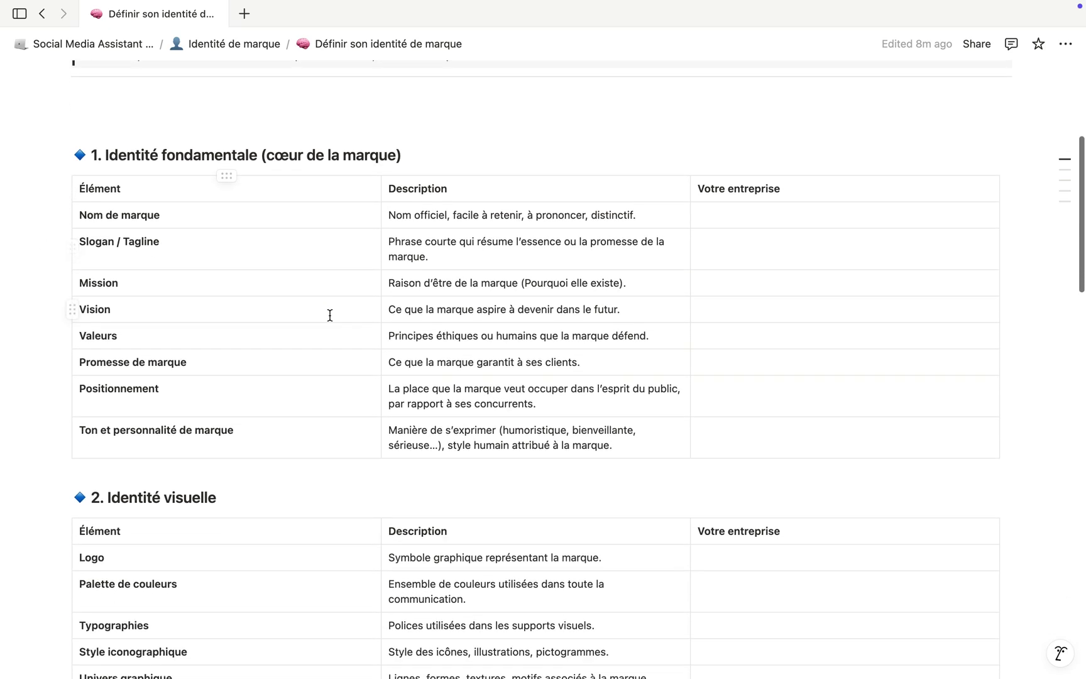
scroll(192, 354, up, 2)
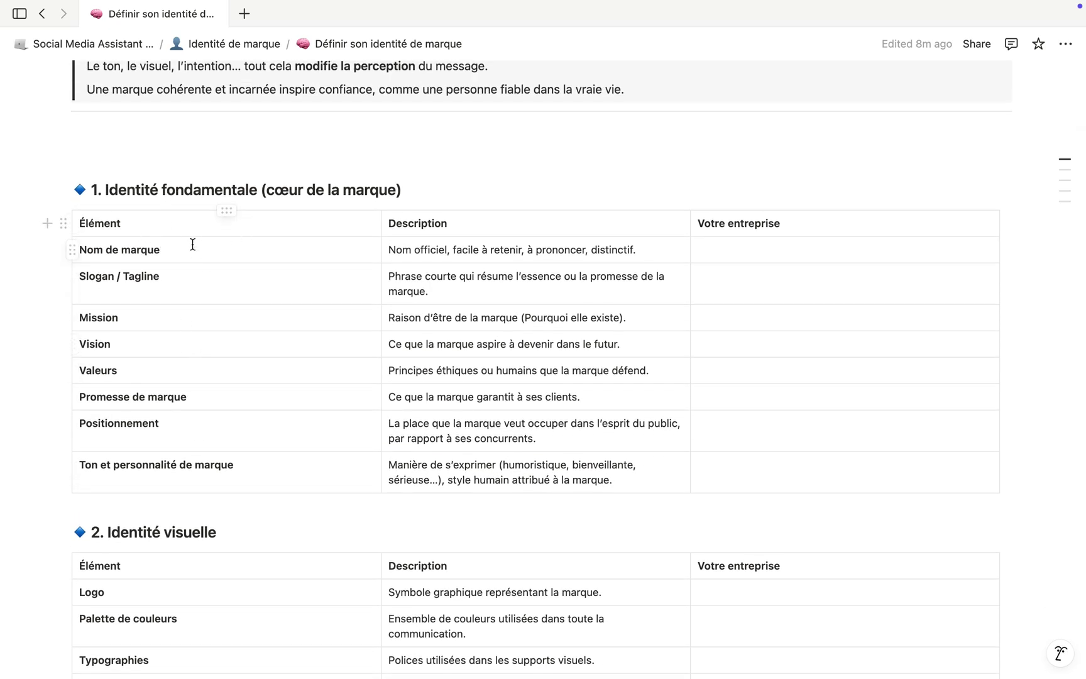
Enter "Elioraa" as the company's "Nom de marque" in the "Identité fondamentale" table.
drag(185, 250, 129, 251)
click(189, 297)
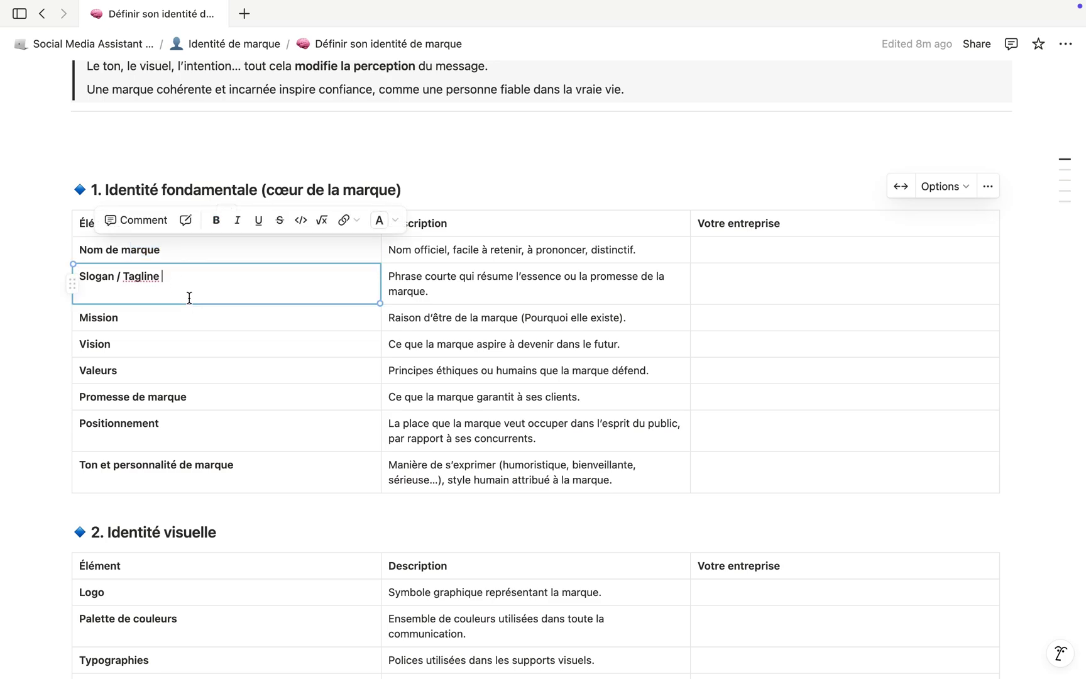
click(190, 251)
drag(489, 249, 625, 250)
click(662, 278)
click(744, 245)
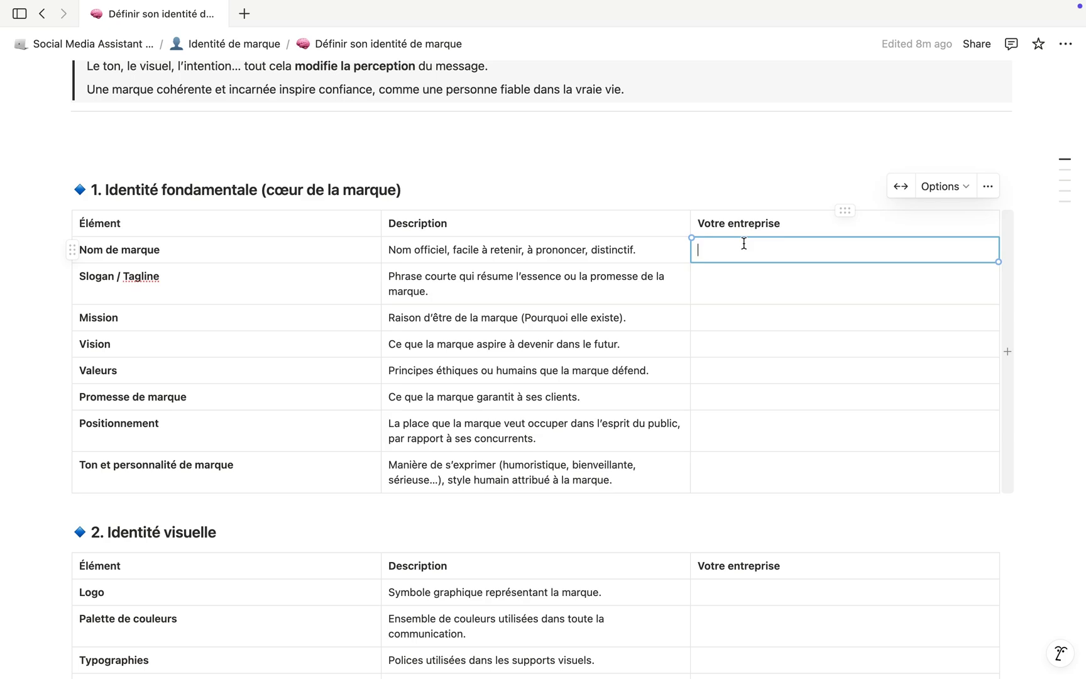
text(Elioraa)
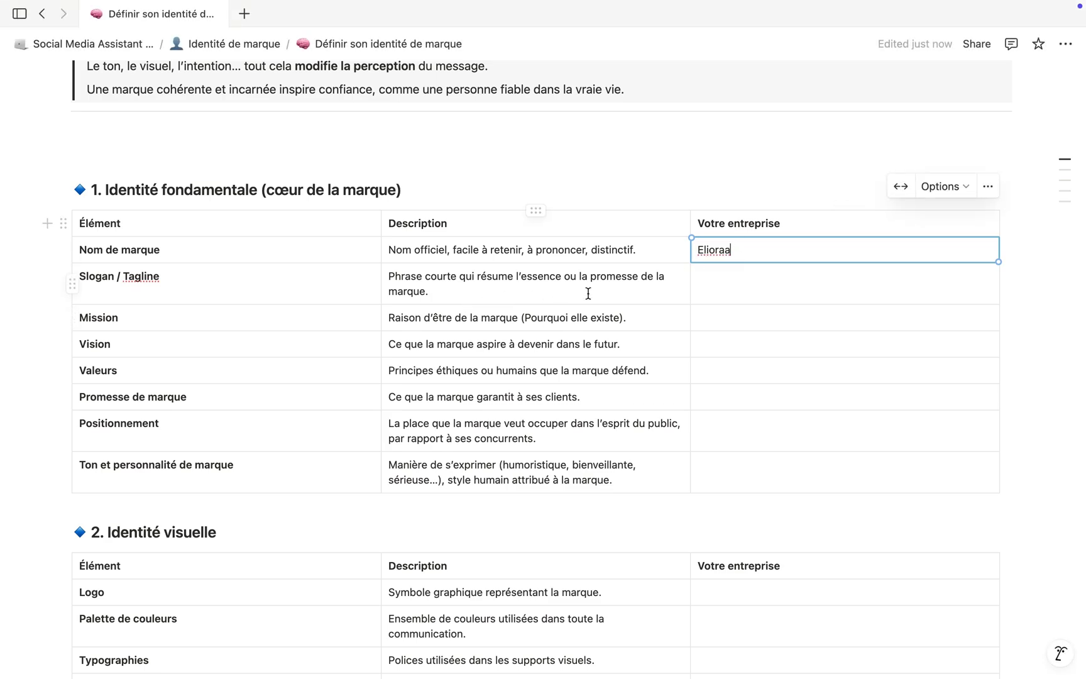
Go over the remaining company cells of the "Identité fondamentale" table and the elements of the "Identité visuelle" table.
click(725, 284)
click(716, 322)
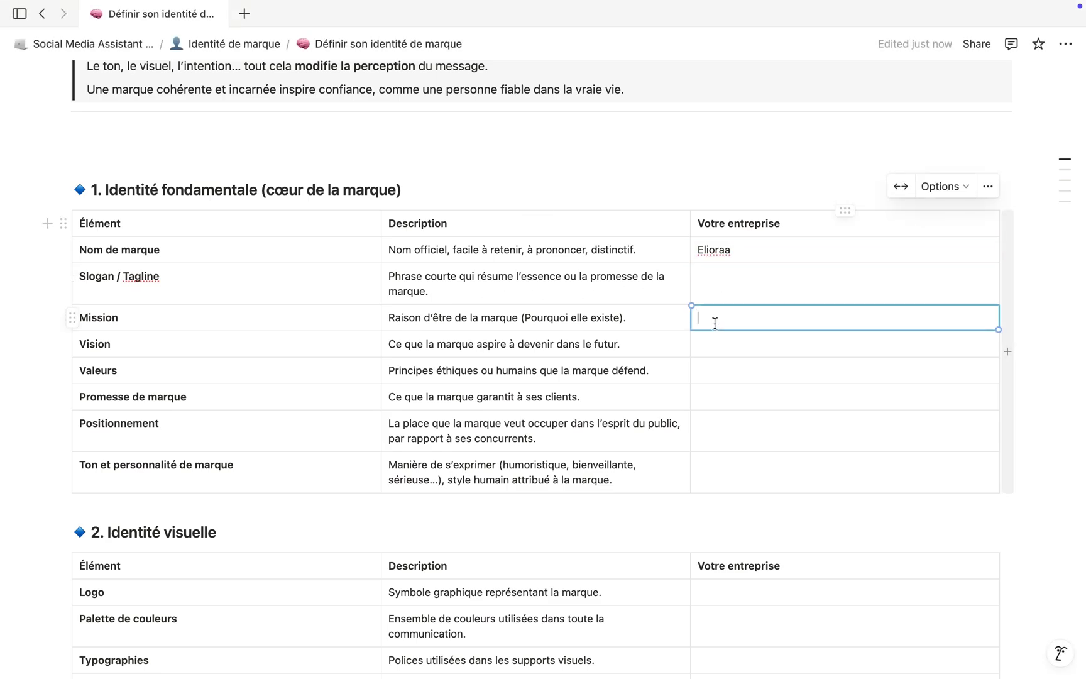
click(719, 364)
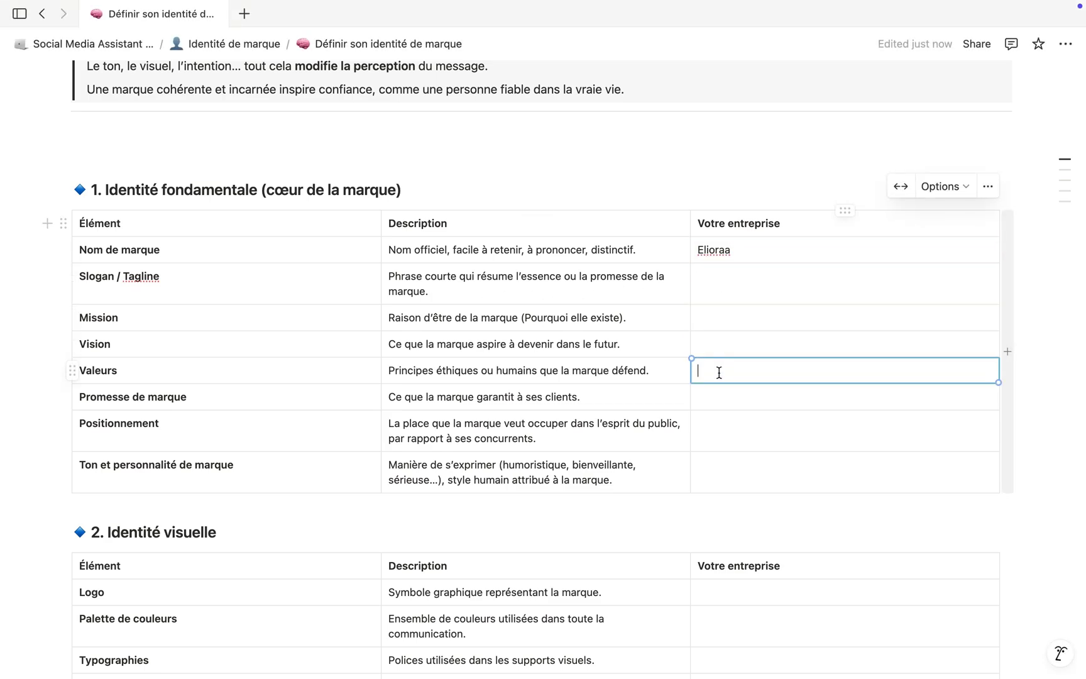
scroll(718, 372, down, 4)
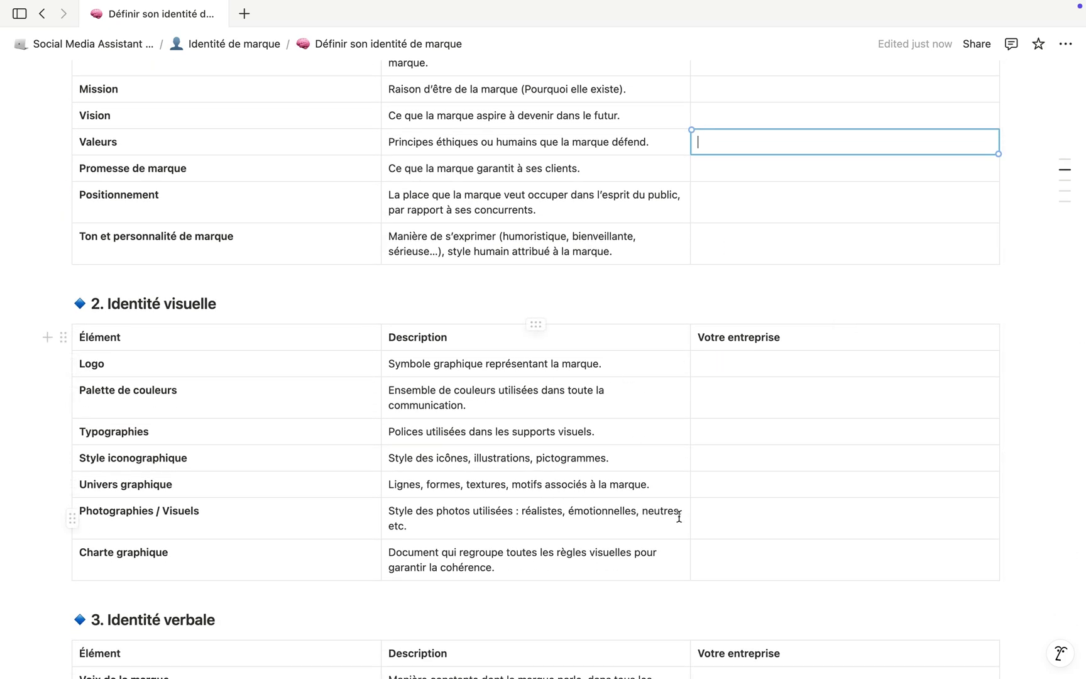
scroll(678, 515, down, 1)
scroll(474, 393, down, 1)
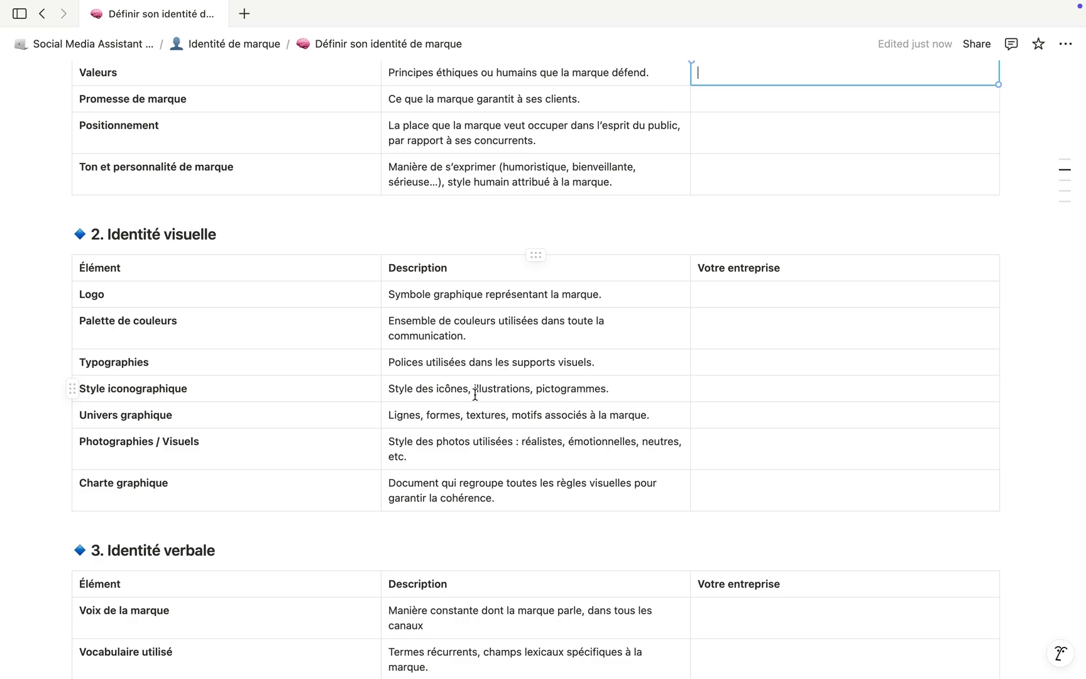
scroll(475, 394, down, 1)
scroll(475, 394, up, 3)
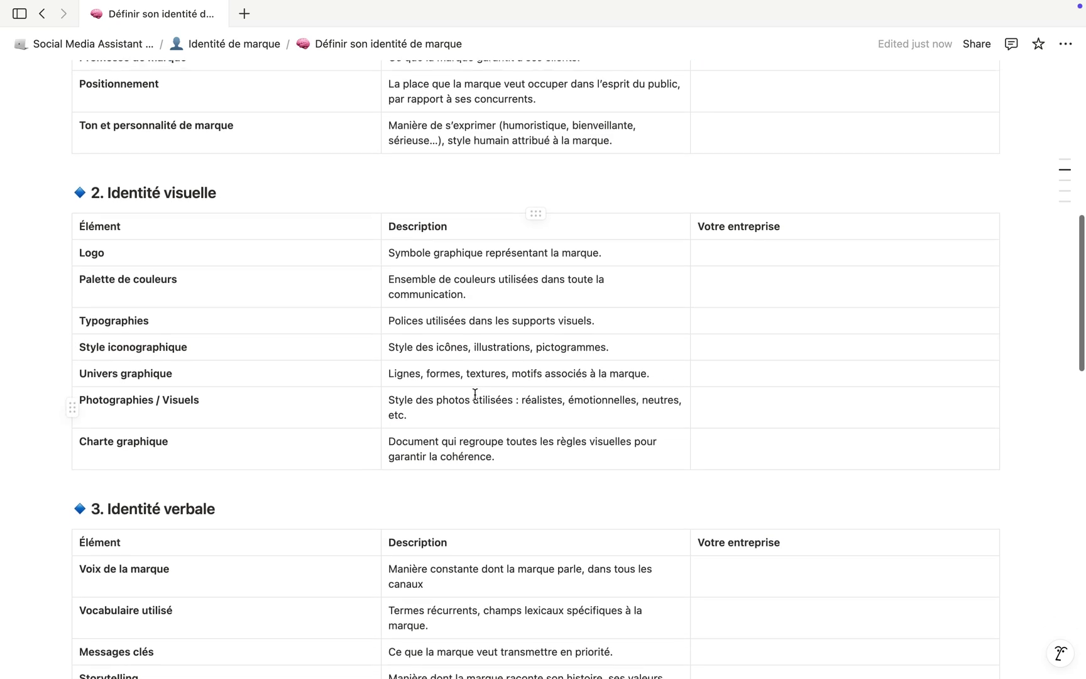
Examine the "Identité verbale", "Identité émotionnelle et relationnelle" and "Supports et cohérence" tables, down to the AI prompt.
scroll(487, 388, down, 7)
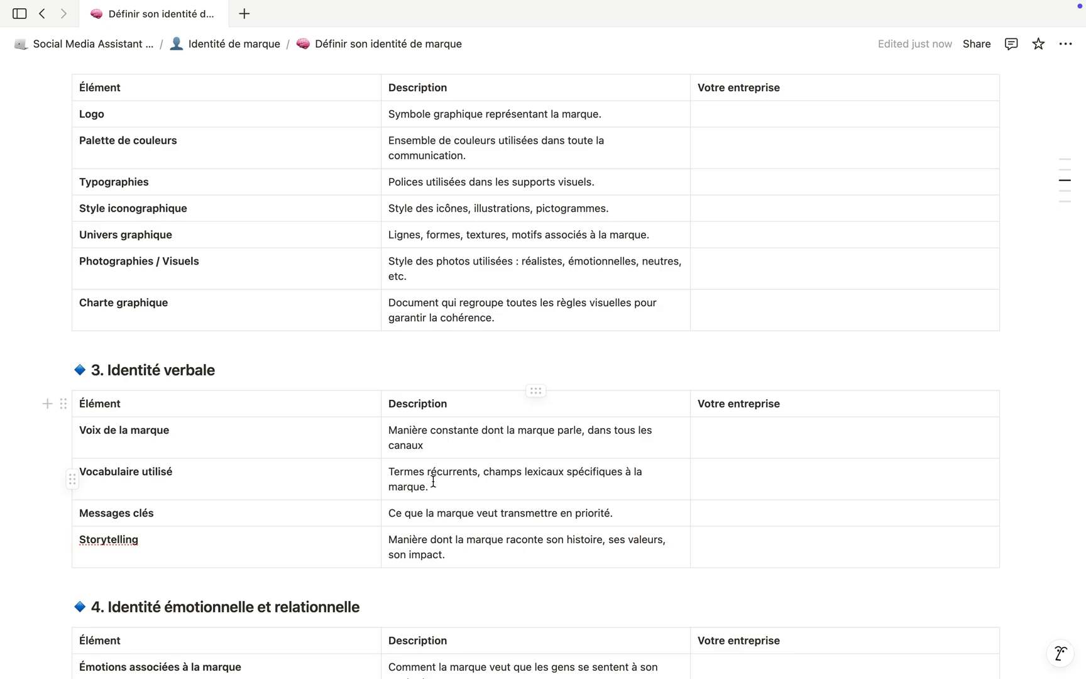
scroll(433, 482, down, 3)
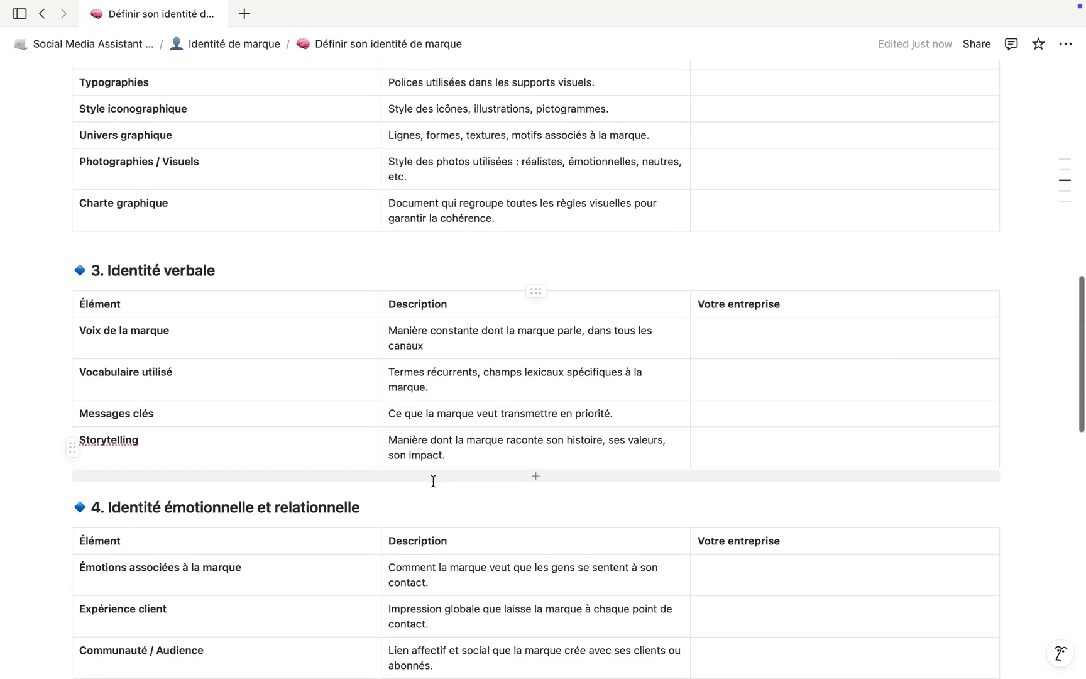
scroll(433, 481, down, 2)
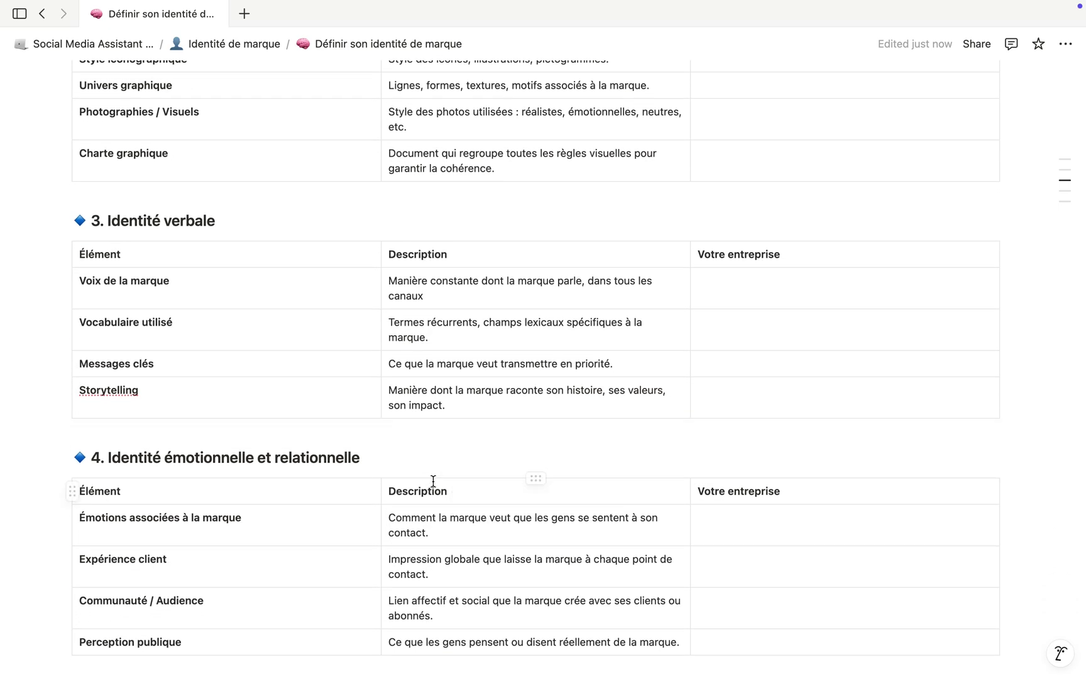
scroll(433, 481, down, 4)
scroll(433, 481, down, 4)
scroll(433, 481, up, 8)
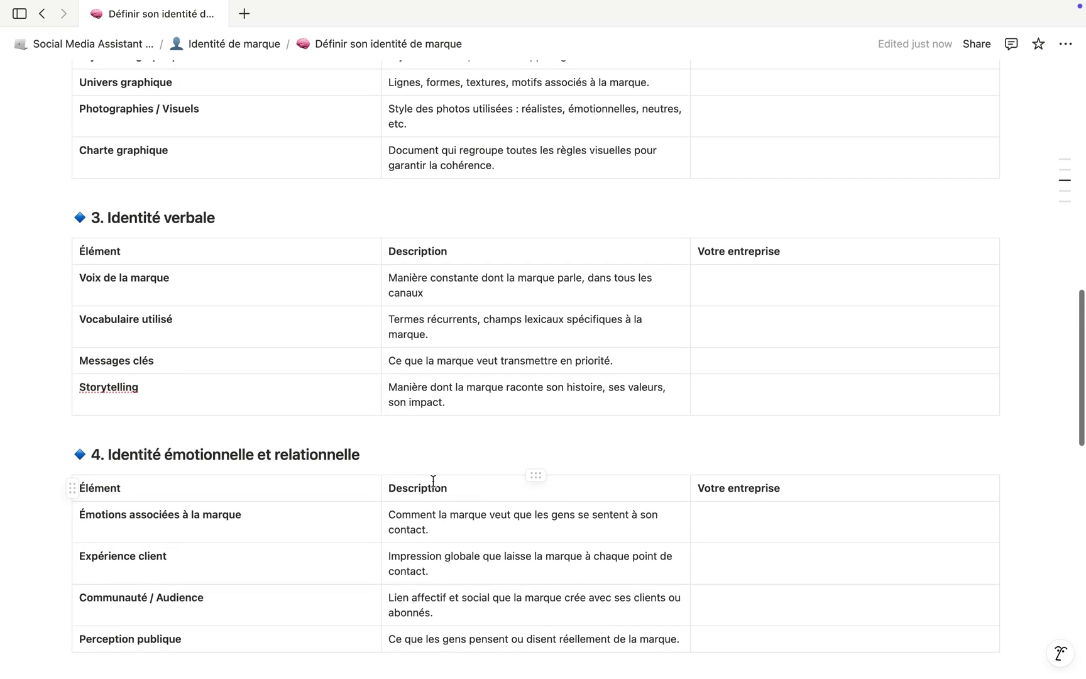
scroll(431, 426, down, 5)
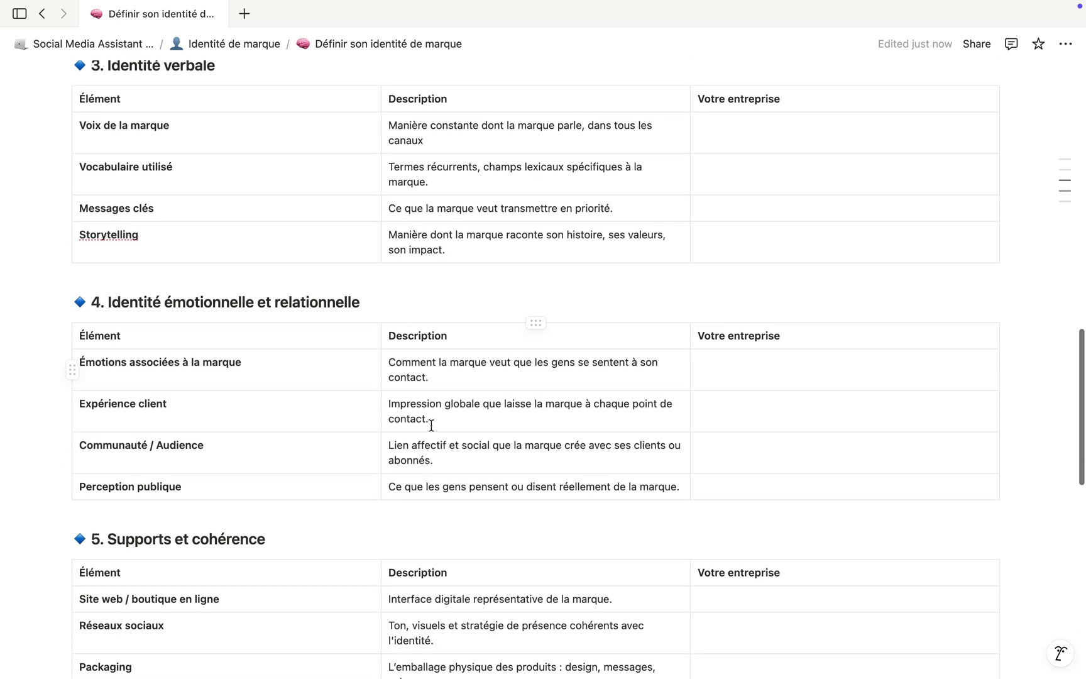
scroll(431, 426, down, 7)
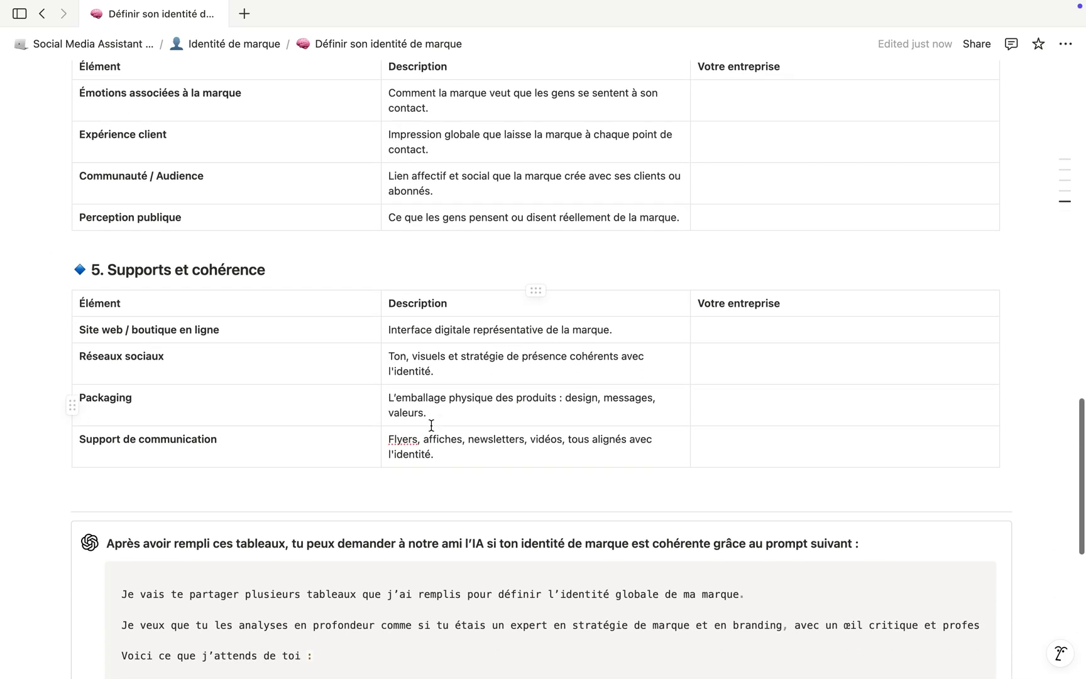
scroll(431, 425, down, 4)
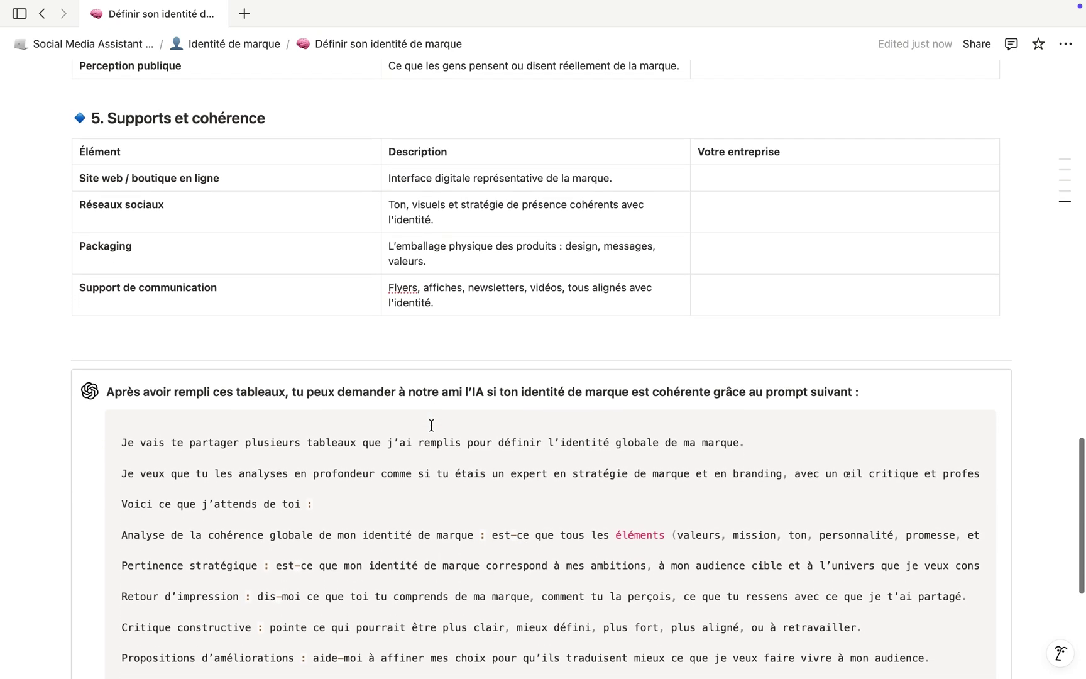
Copy the AI brand-analysis prompt below the tables and highlight its "[Colle ici tes tableaux]" placeholder.
scroll(431, 426, up, 3)
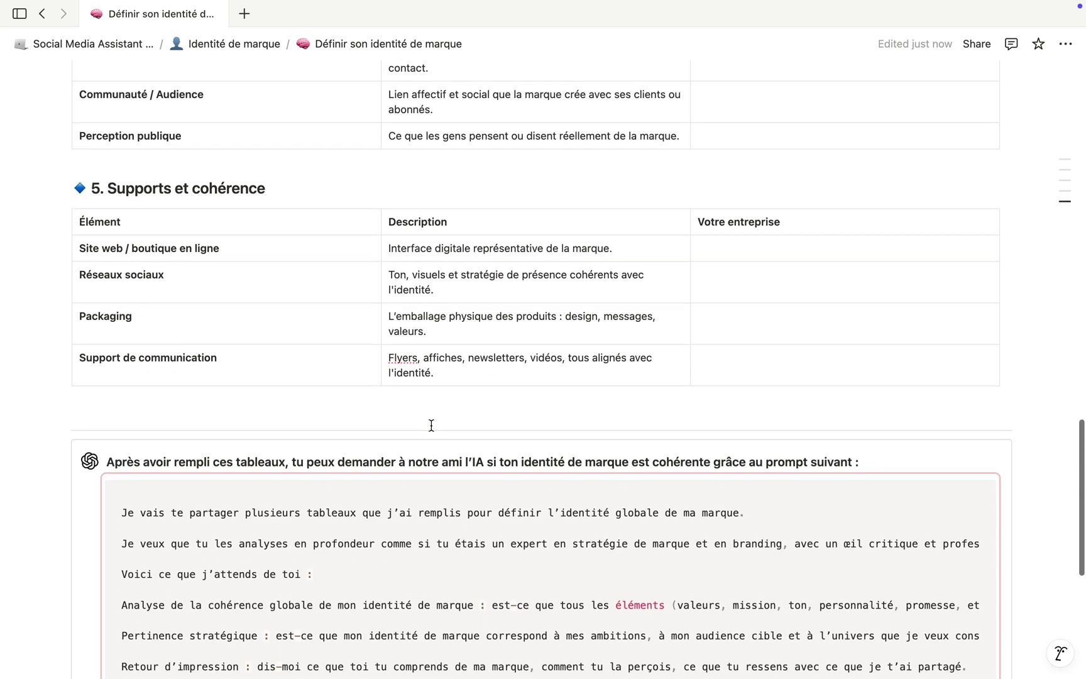
scroll(601, 440, down, 5)
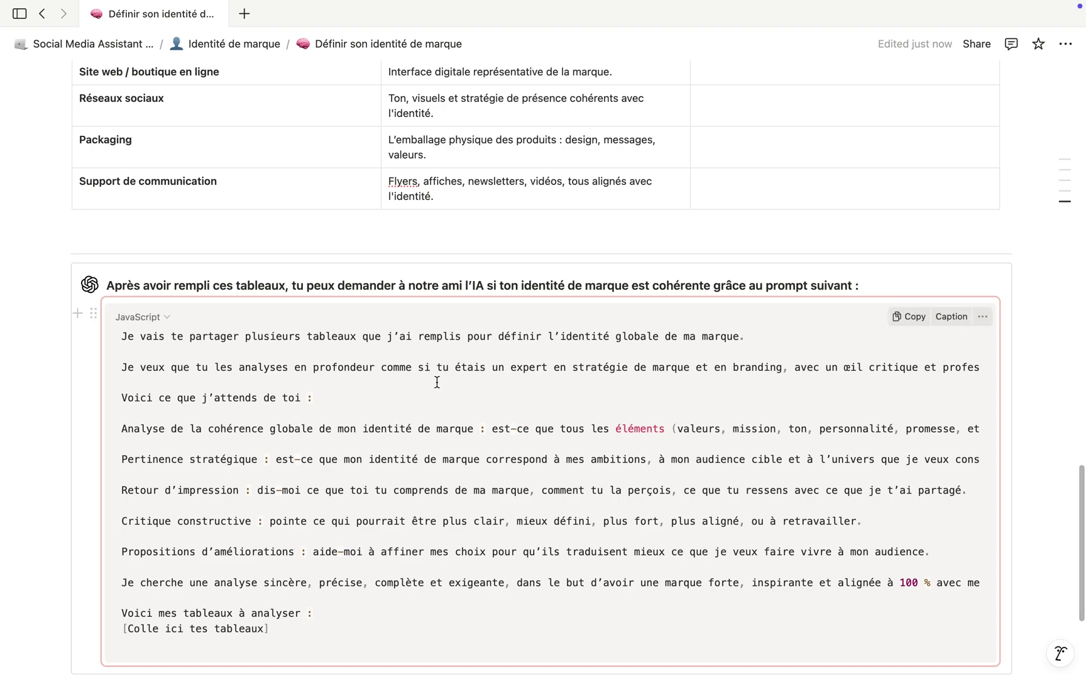
scroll(531, 454, down, 2)
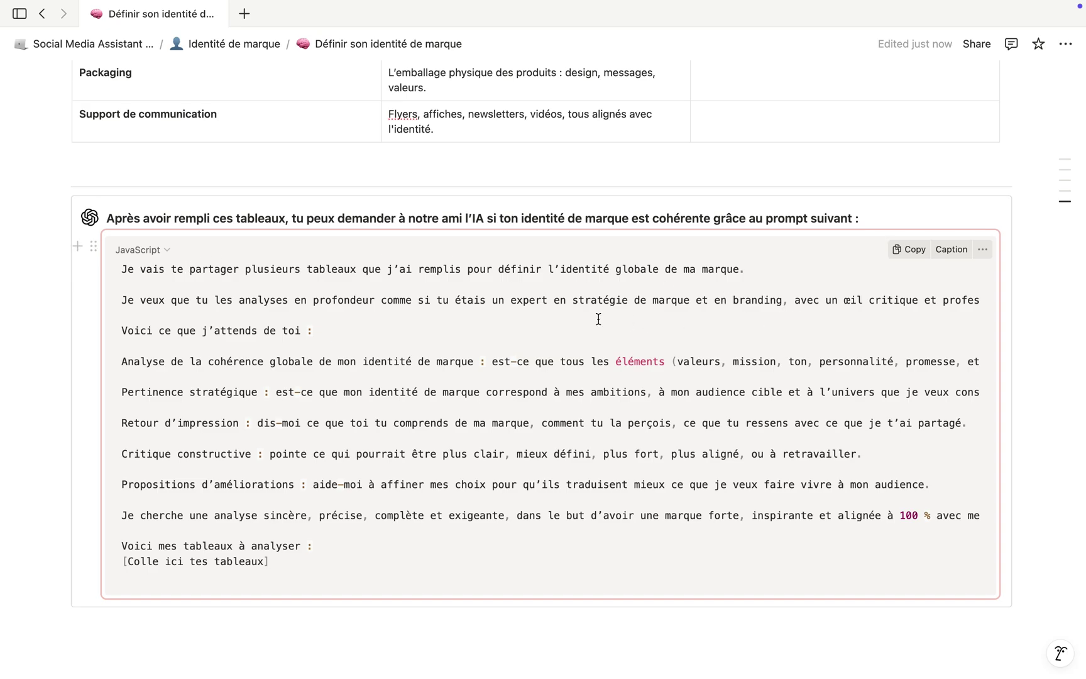
scroll(911, 284, up, 1)
click(911, 281)
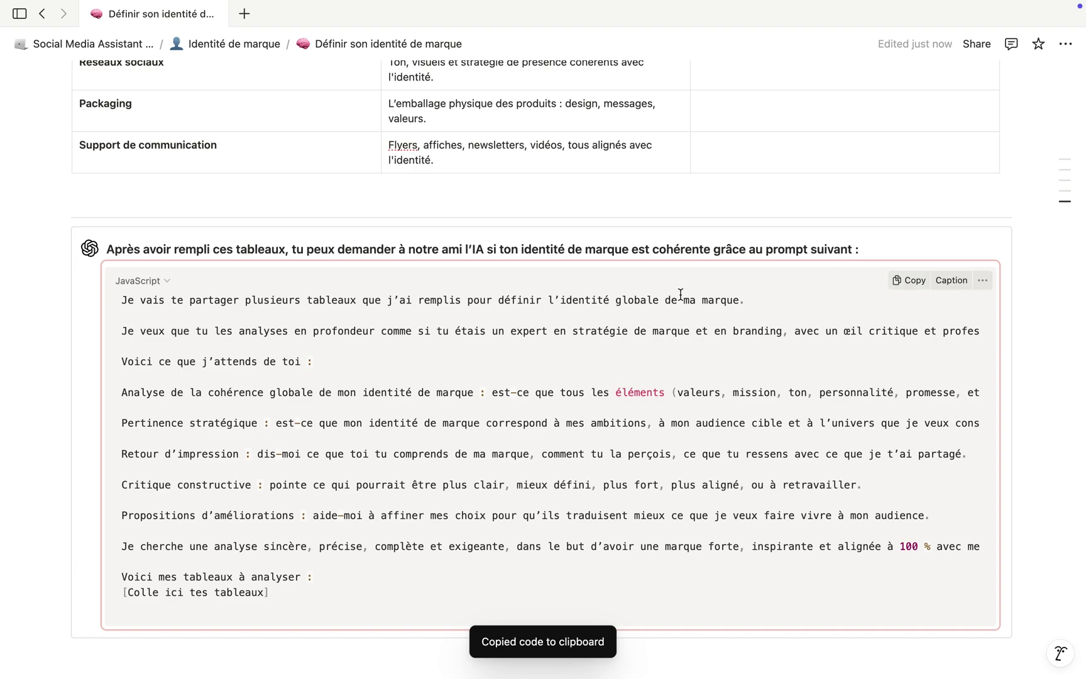
scroll(215, 392, down, 1)
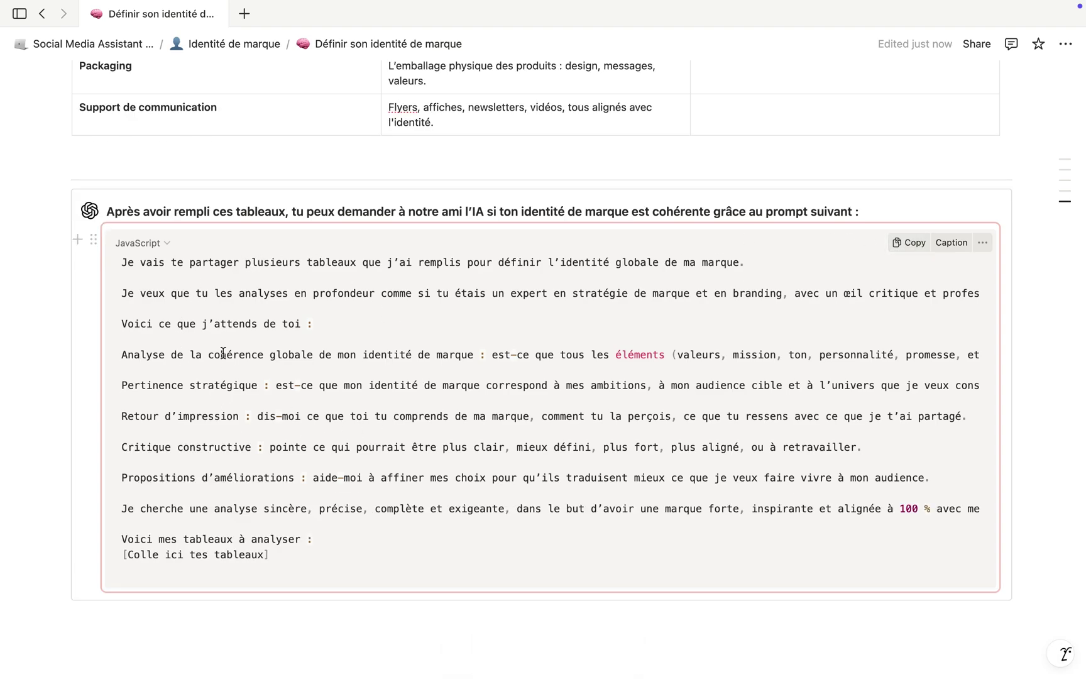
drag(284, 551, 123, 555)
Select the "Identité émotionnelle et relationnelle" and "Supports et cohérence" tables together, including the section 5 heading.
scroll(301, 577, up, 10)
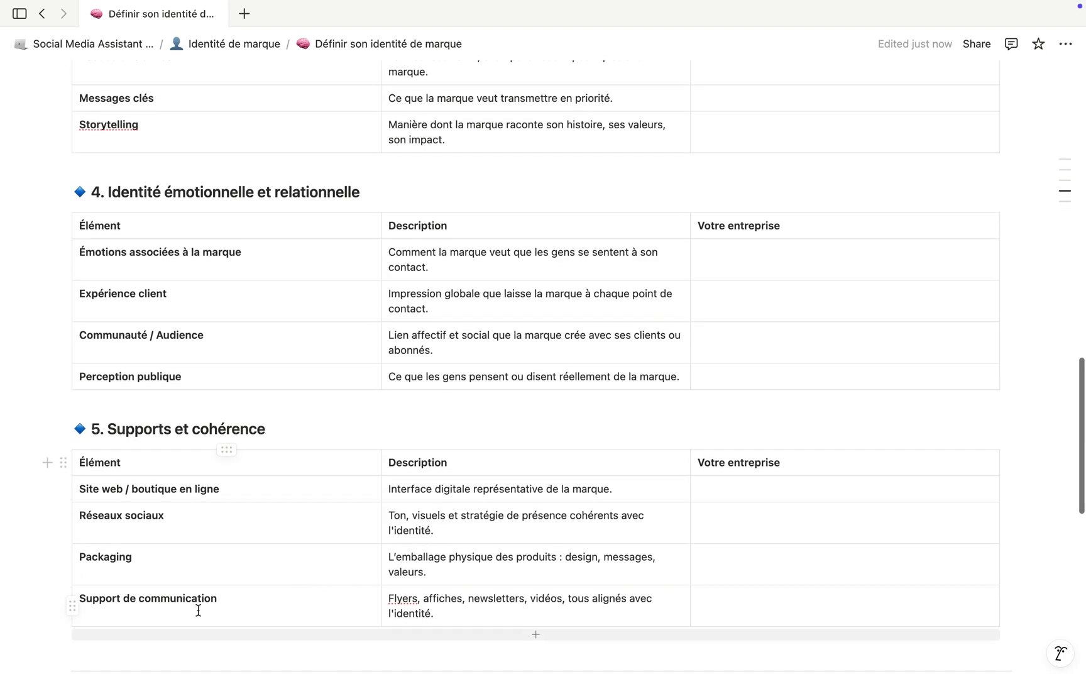
scroll(274, 616, down, 3)
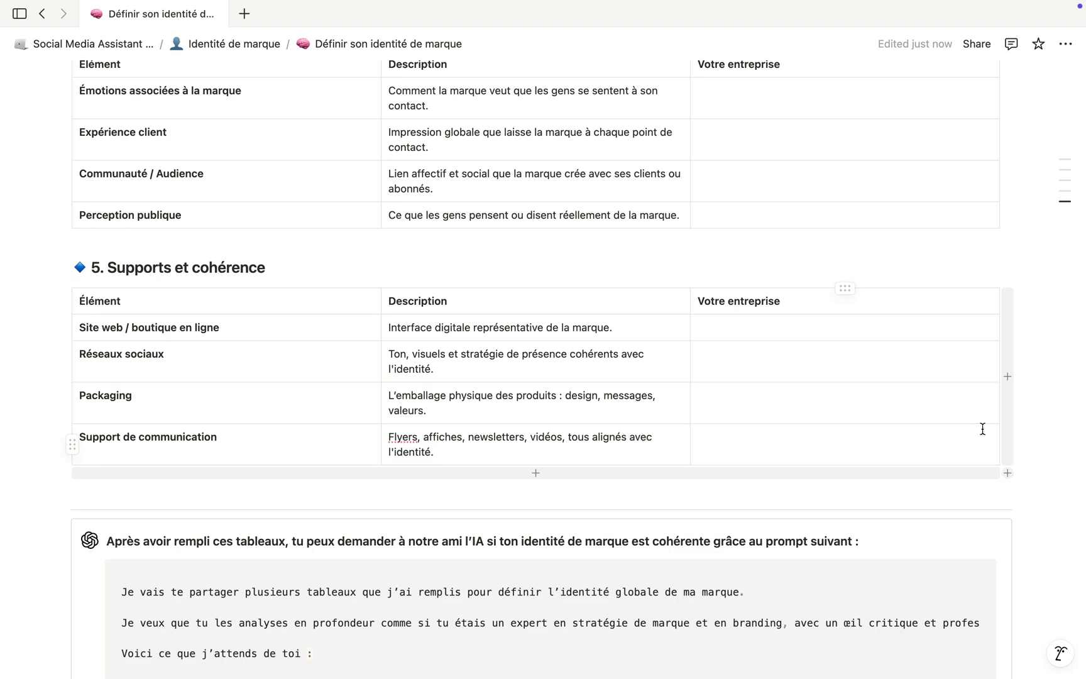
drag(1028, 416, 836, 291)
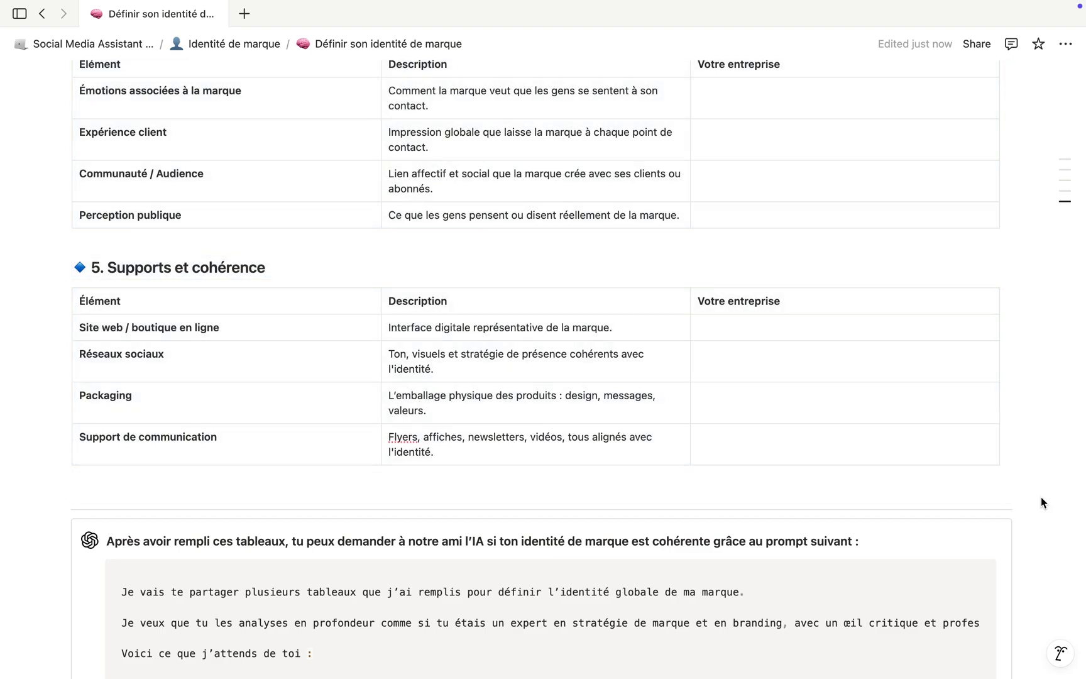
drag(1041, 496, 686, 208)
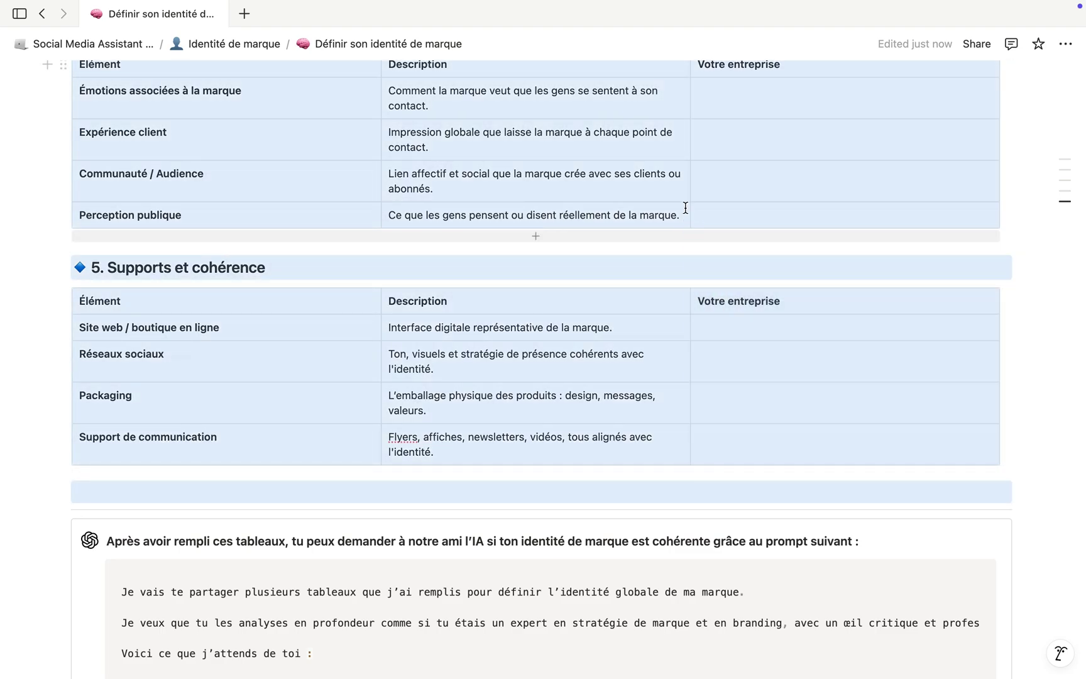
Go back to the "Identité de marque" page from the AI prompt and review its fill-in brand description.
scroll(377, 439, down, 6)
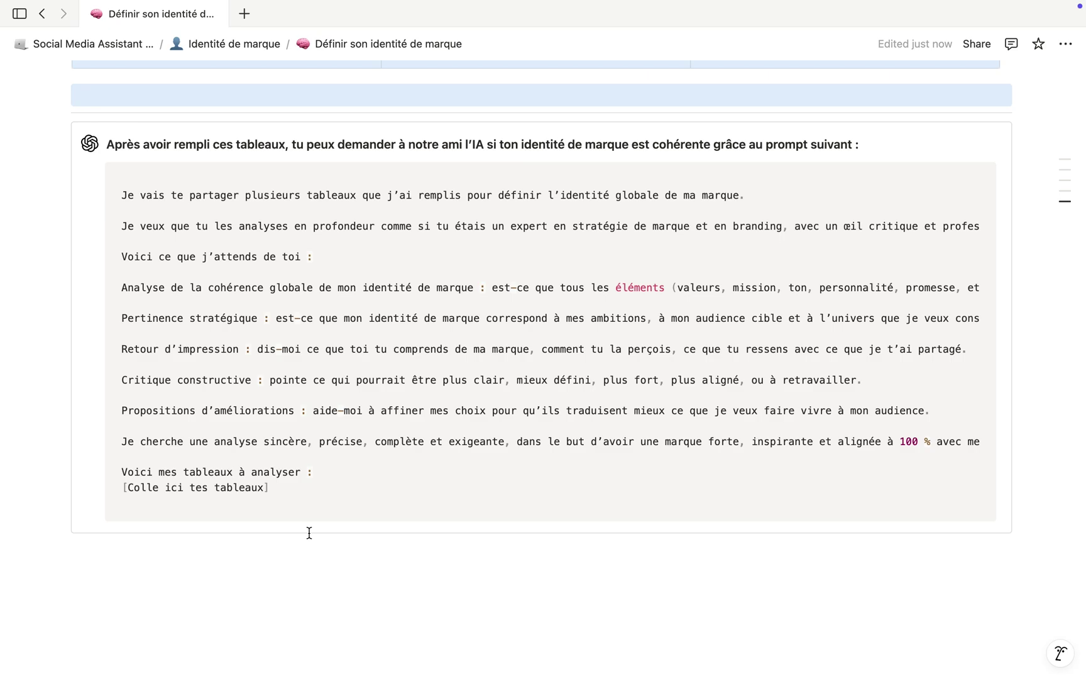
key(super+bracketleft)
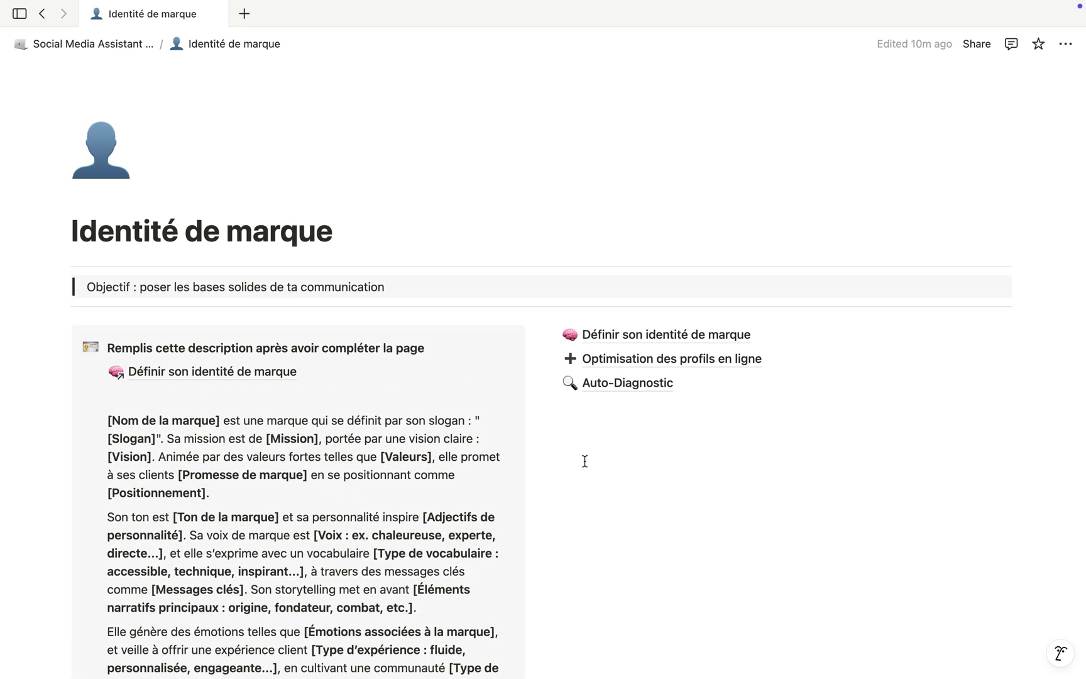
scroll(584, 461, down, 4)
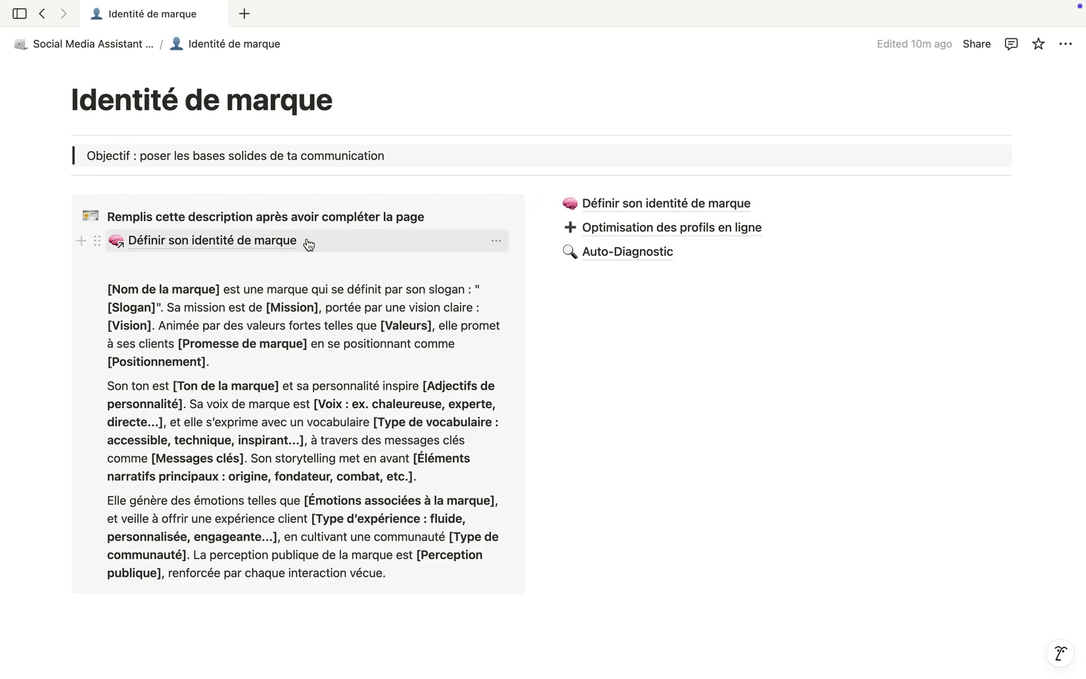
scroll(217, 311, down, 1)
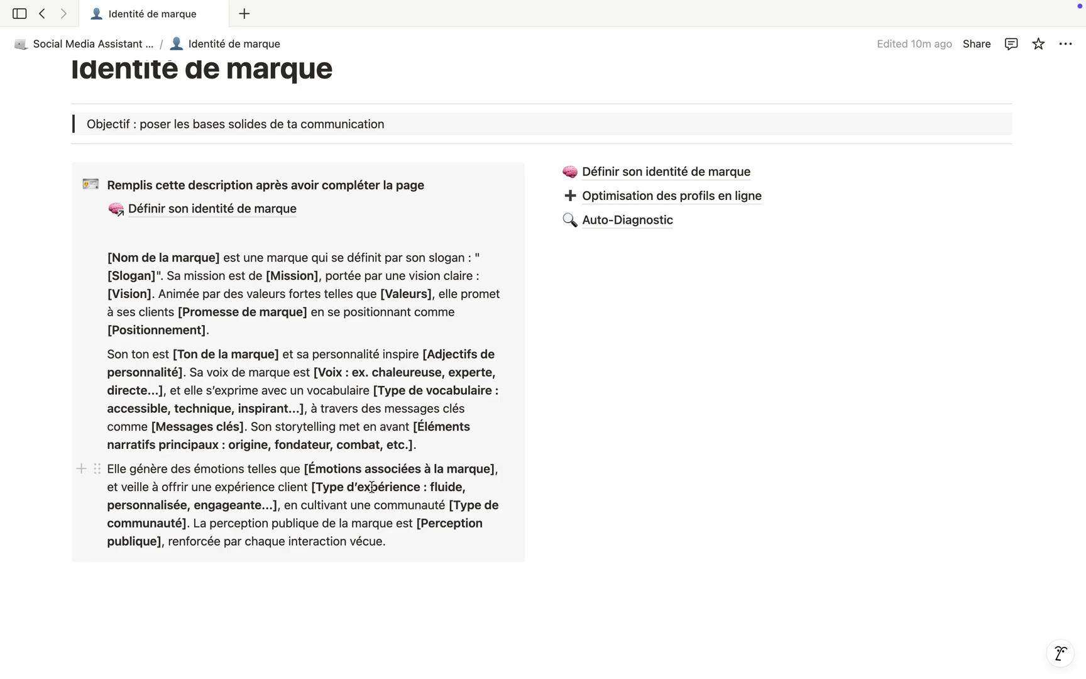
Highlight the "[Nom de la marque]" and "[Mission]" placeholders in the brand description, and clear the selection.
drag(220, 257, 108, 257)
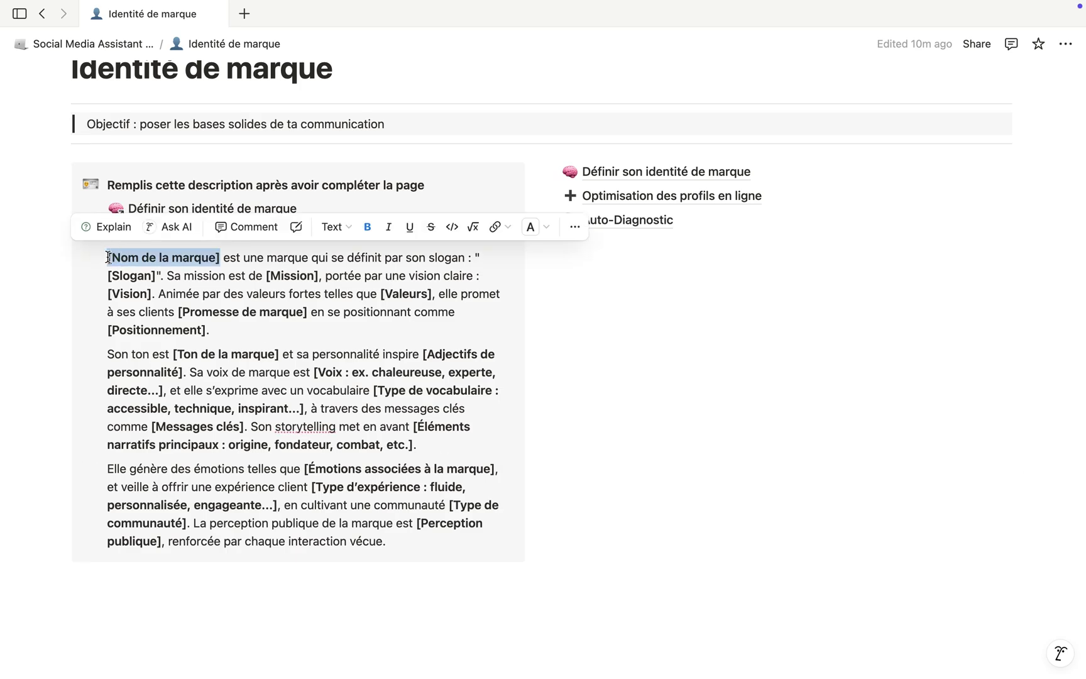
drag(320, 275, 264, 275)
scroll(553, 333, up, 2)
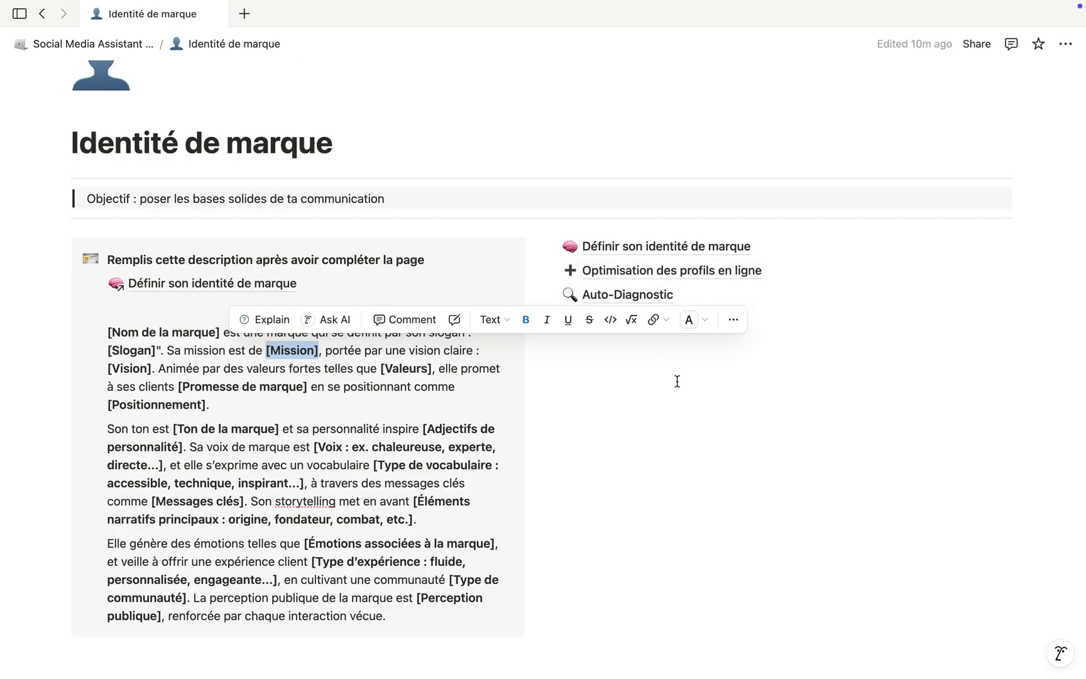
click(669, 385)
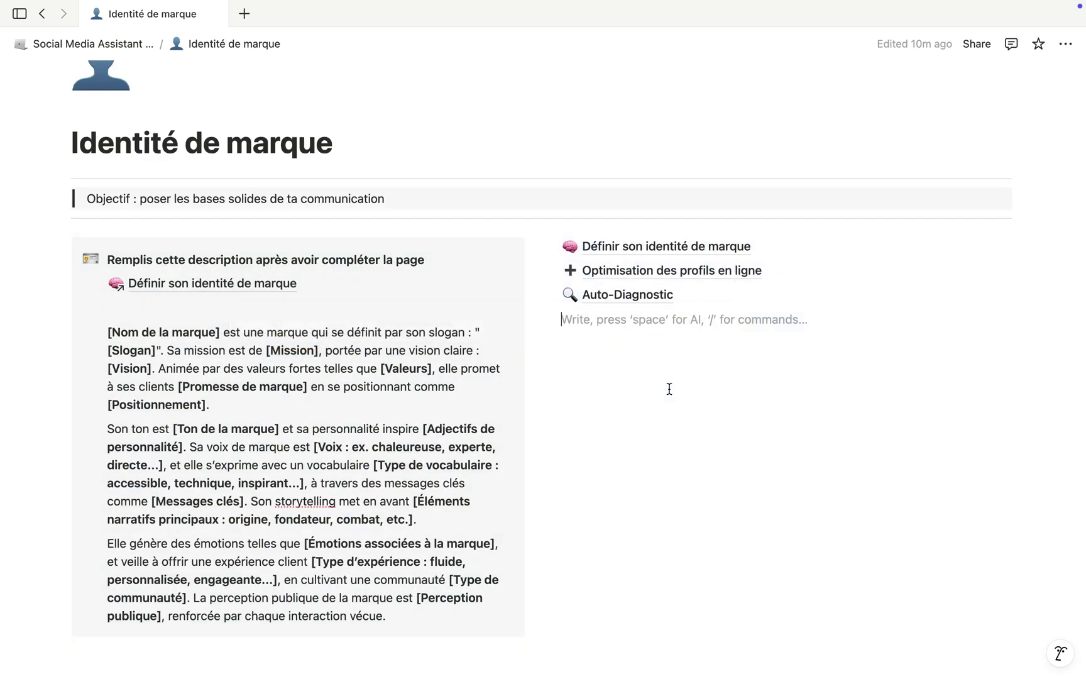
Open the "Optimisation des profils en ligne" page and go through its numbered advice sections.
click(669, 275)
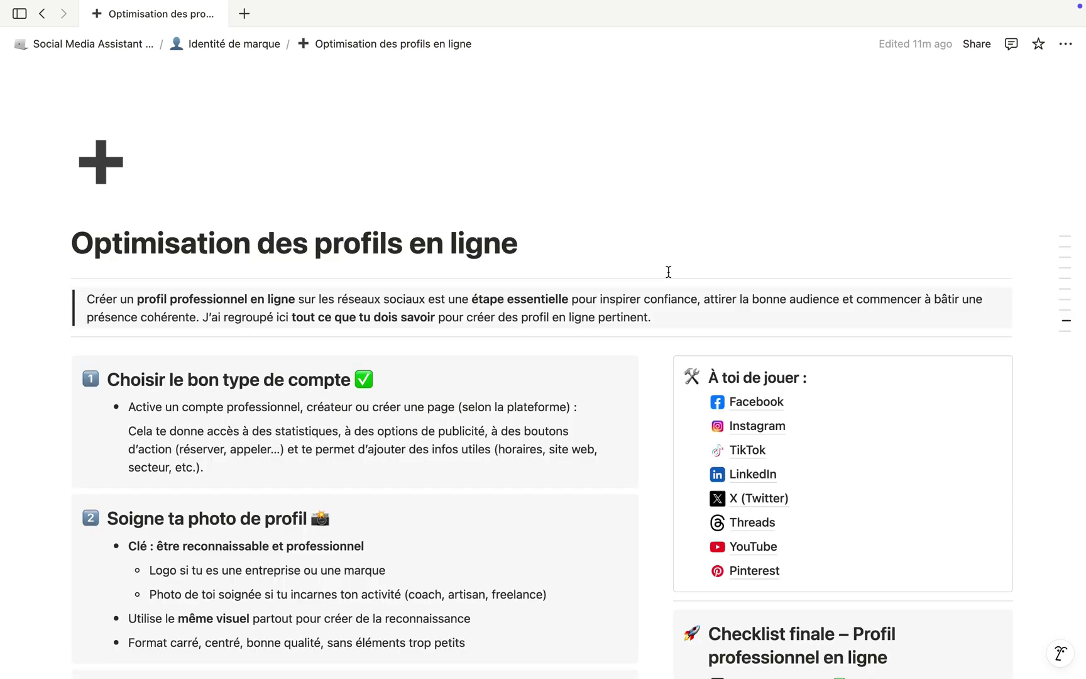
mouse_move(686, 218)
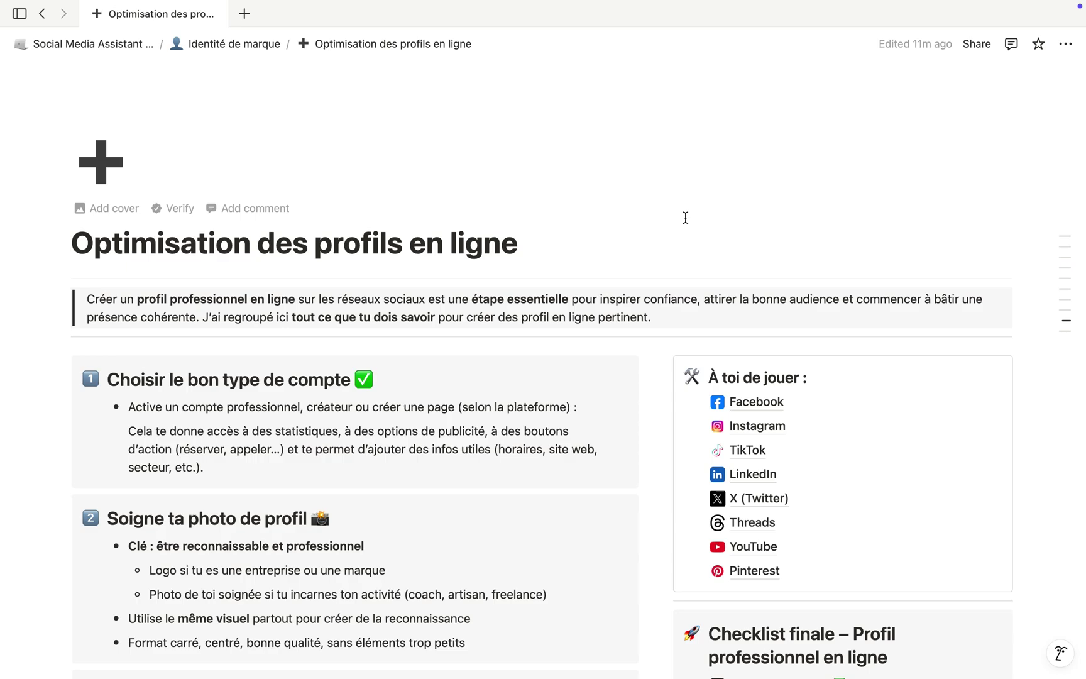
scroll(685, 218, down, 5)
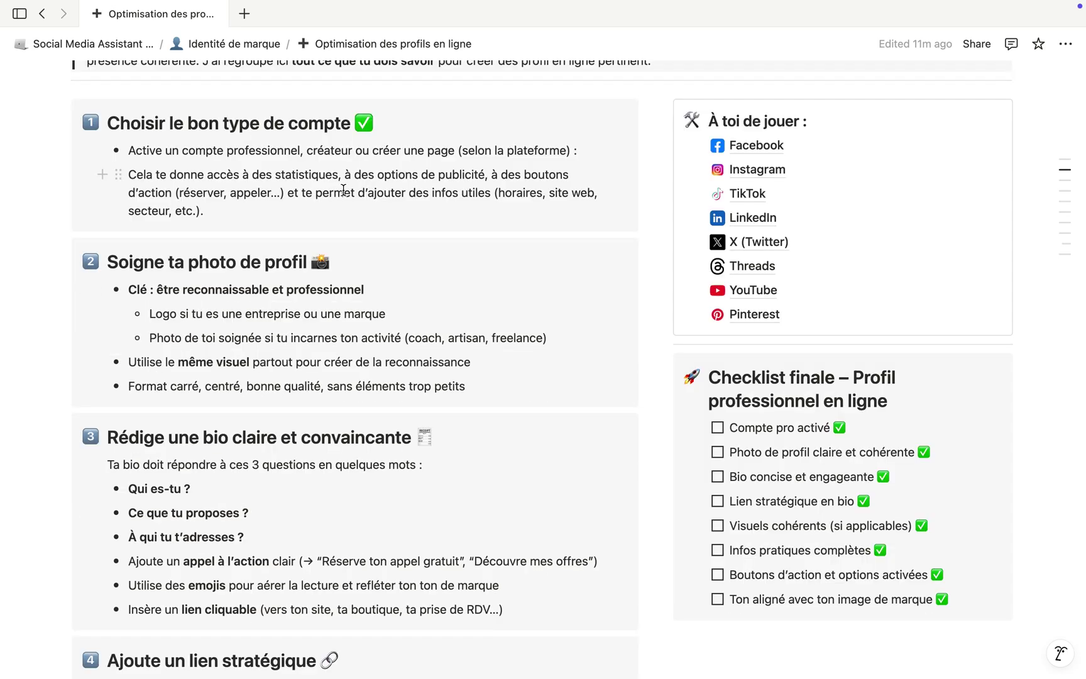
scroll(393, 343, down, 1)
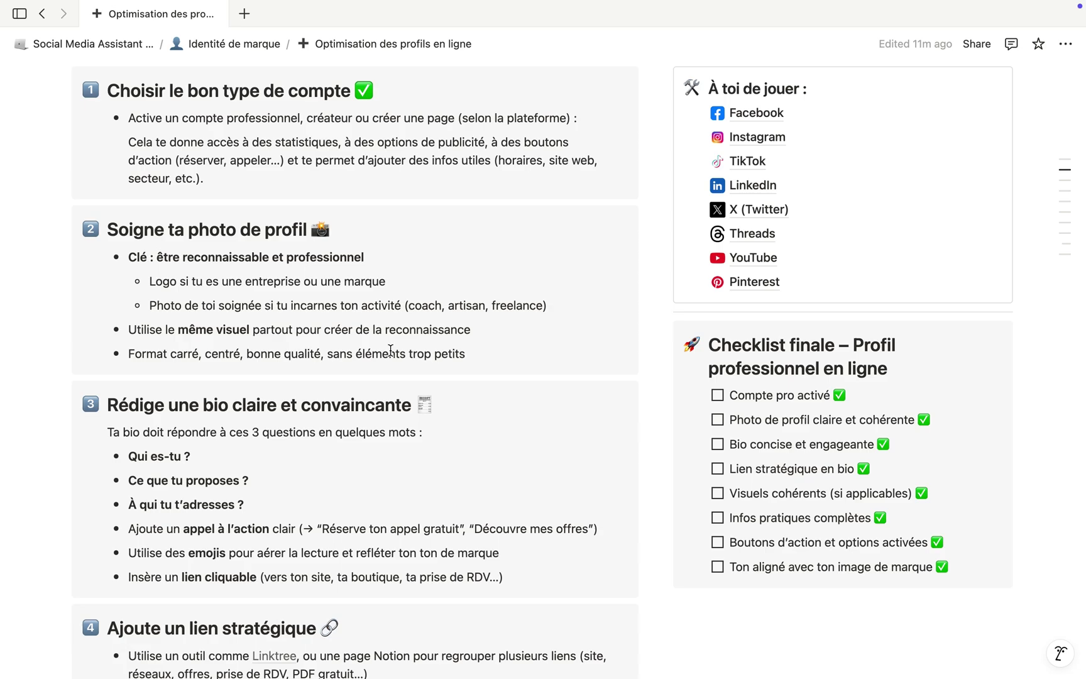
scroll(390, 350, down, 4)
scroll(390, 350, down, 7)
scroll(390, 350, down, 3)
Examine the final professional profile checklist and the "À toi de jouer" list of social networks.
scroll(391, 352, up, 13)
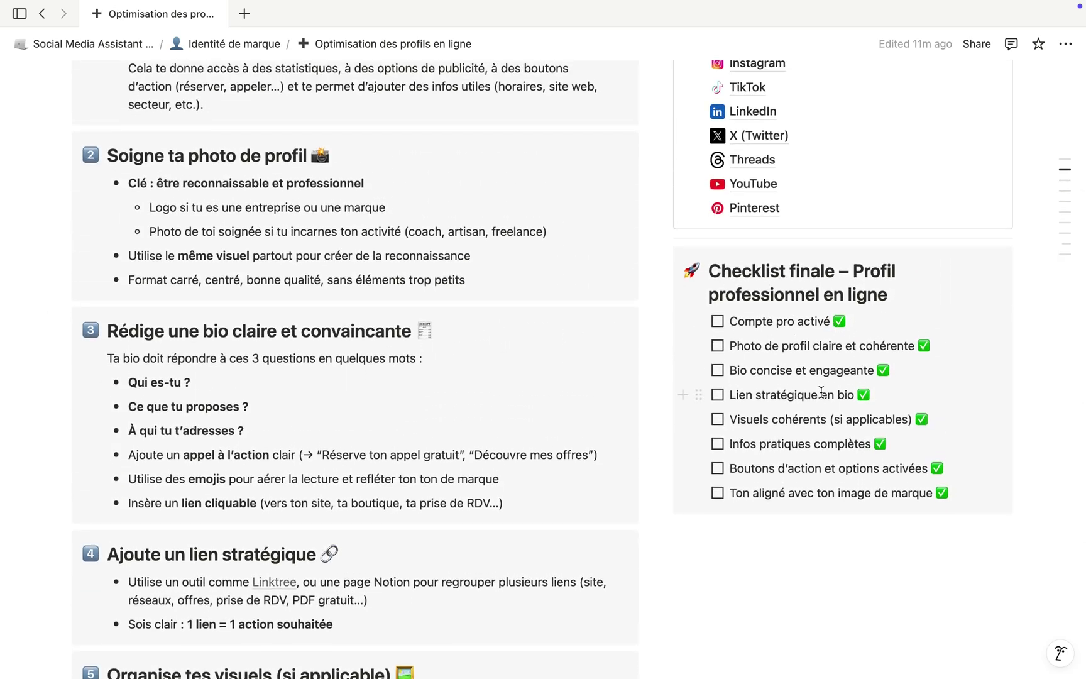
scroll(830, 396, up, 1)
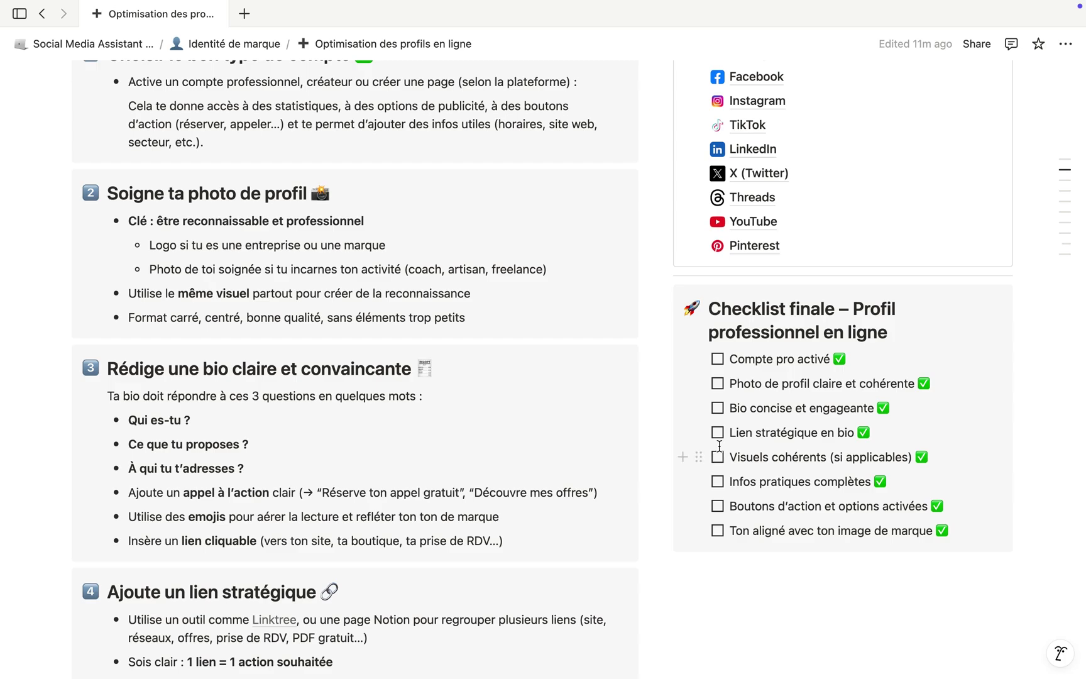
scroll(719, 446, up, 5)
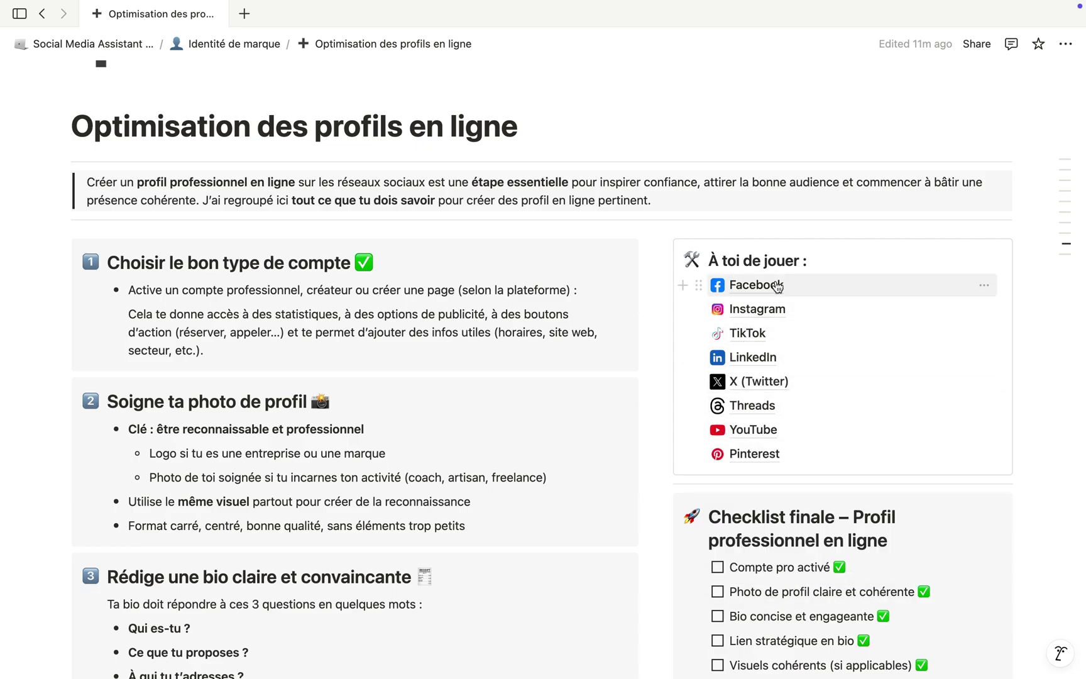
Open the Facebook page and go over its "Les essentiels" list, down to the bio-writing prompt.
click(778, 286)
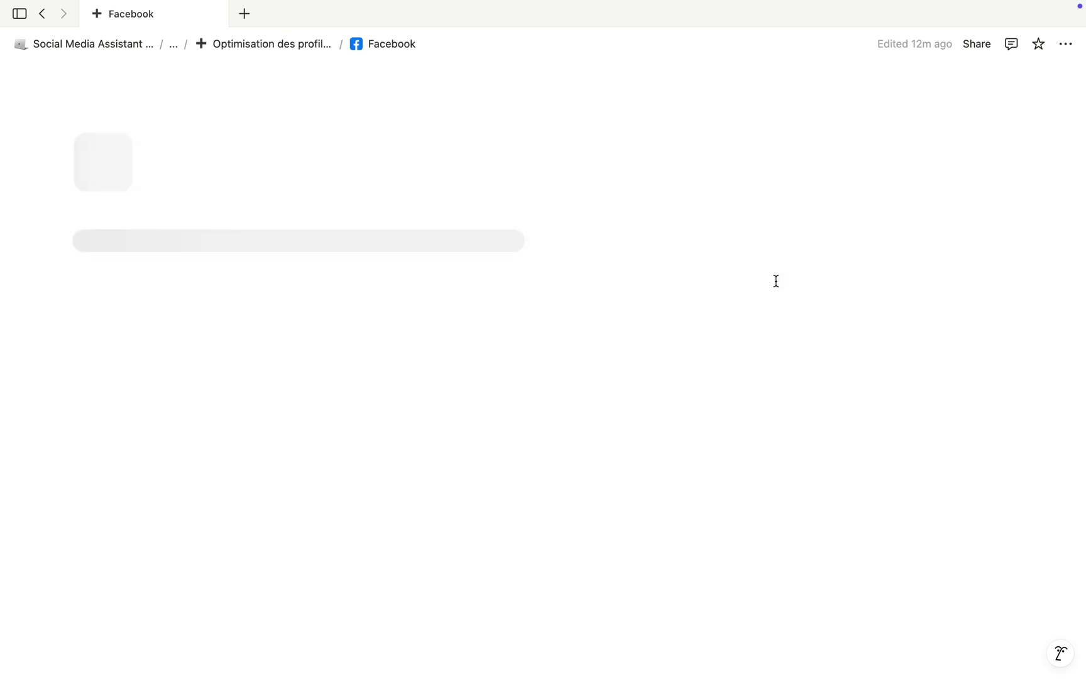
scroll(775, 281, down, 3)
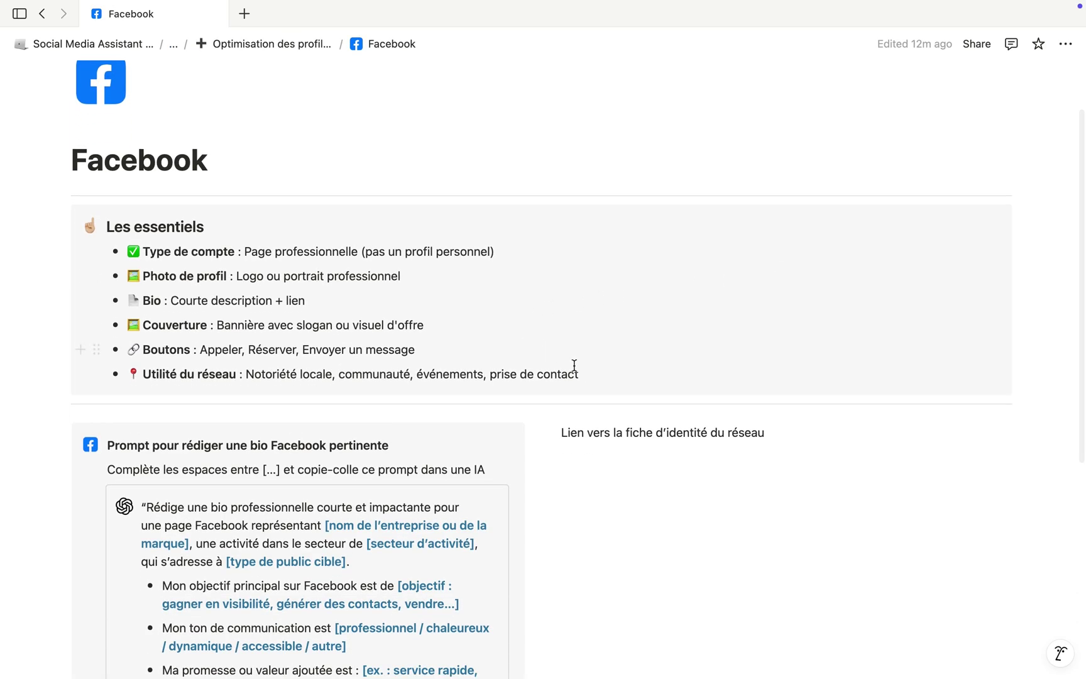
drag(581, 369, 370, 260)
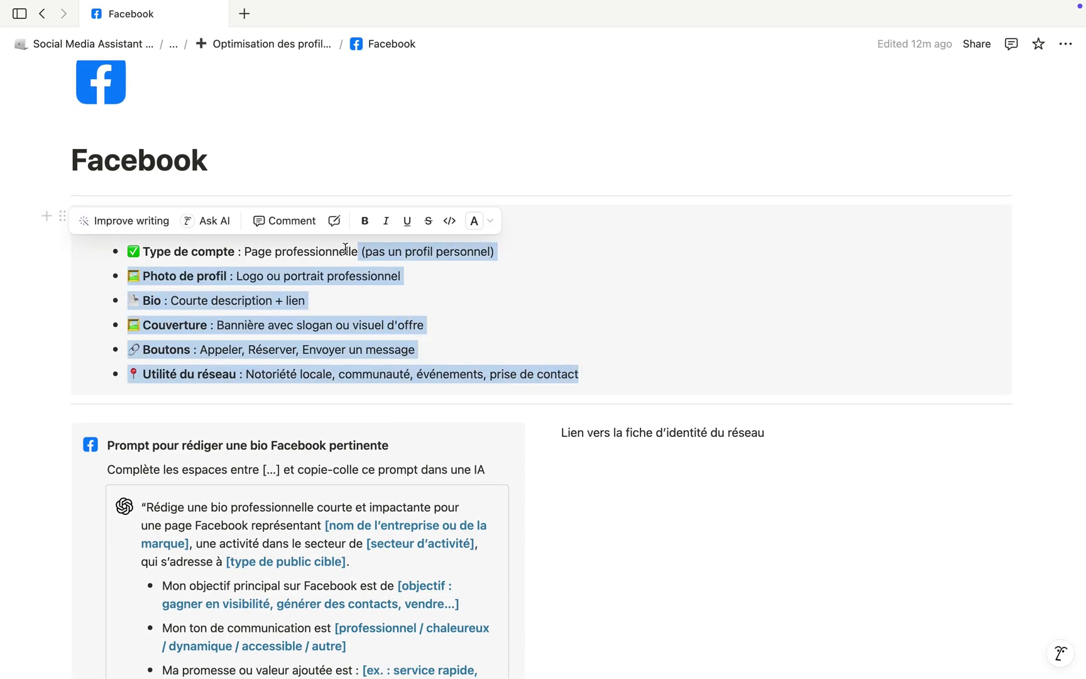
click(510, 300)
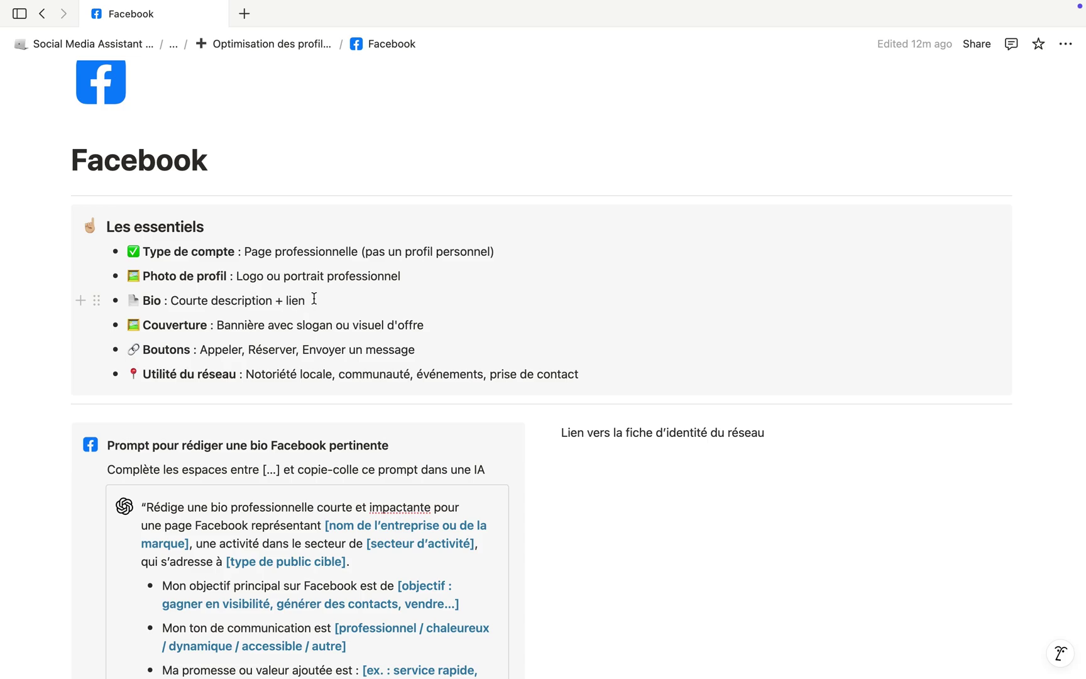
scroll(421, 326, down, 1)
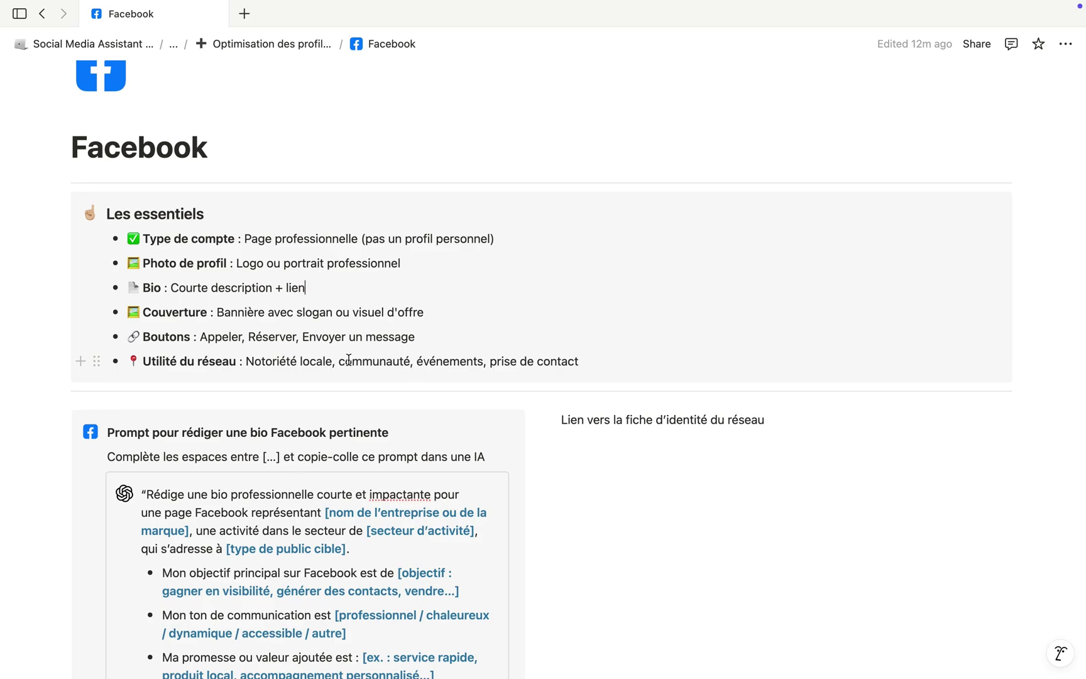
click(608, 357)
scroll(608, 356, down, 5)
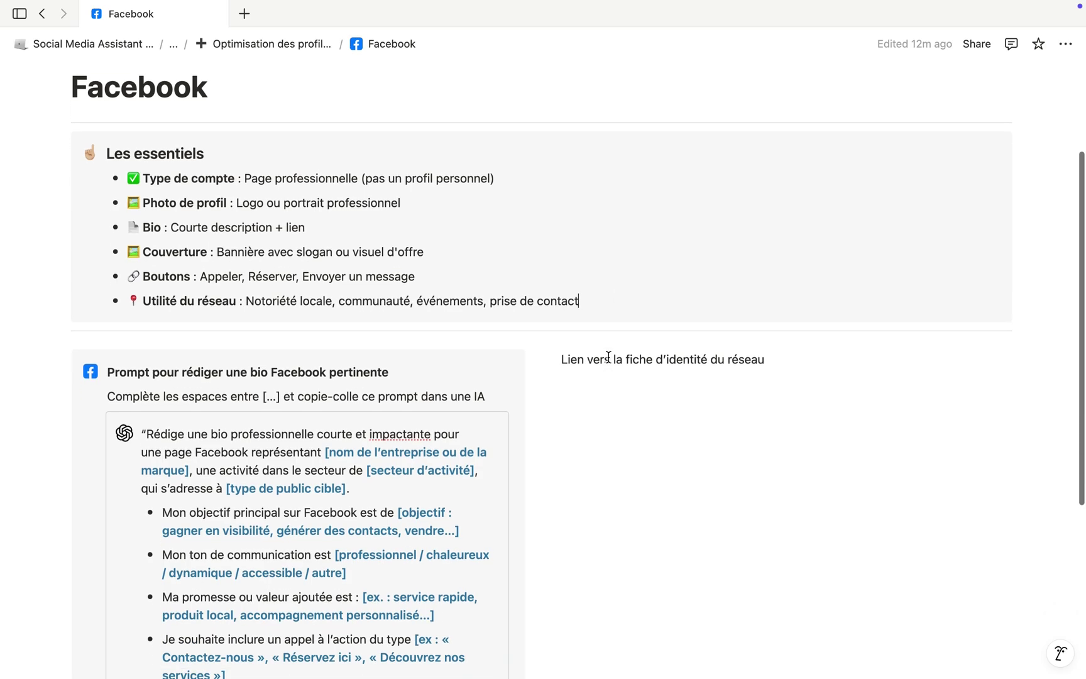
click(608, 356)
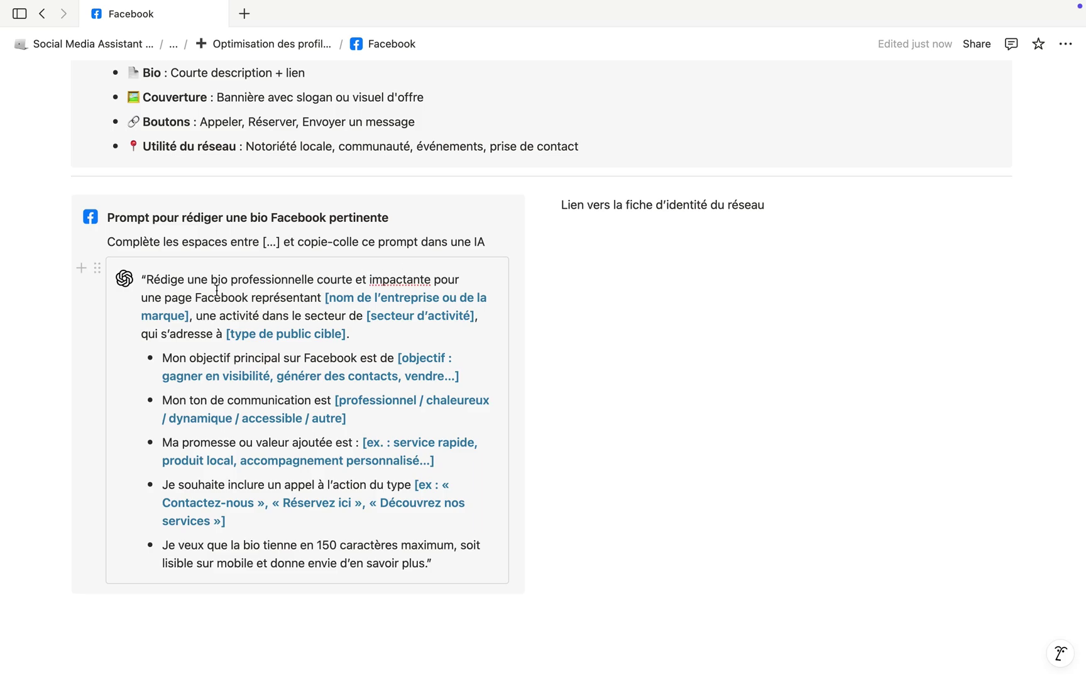
Highlight the company name, activity sector and target audience placeholders in the Facebook bio prompt, and point out the network identity sheet line.
drag(325, 298, 190, 316)
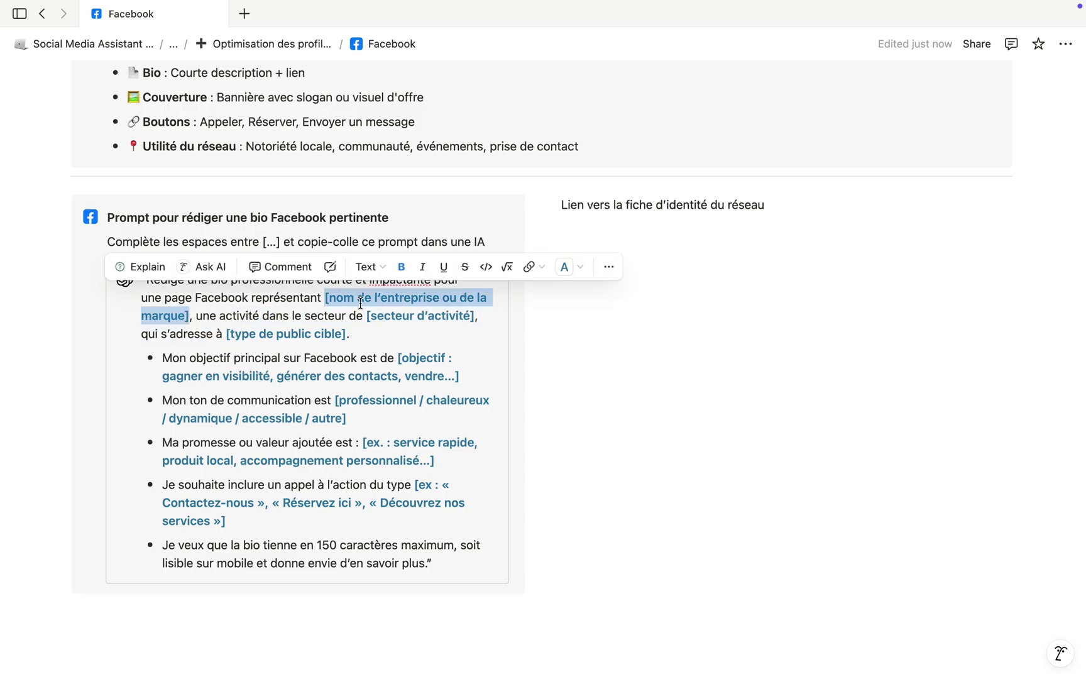
drag(364, 316, 476, 315)
drag(347, 334, 224, 332)
click(259, 316)
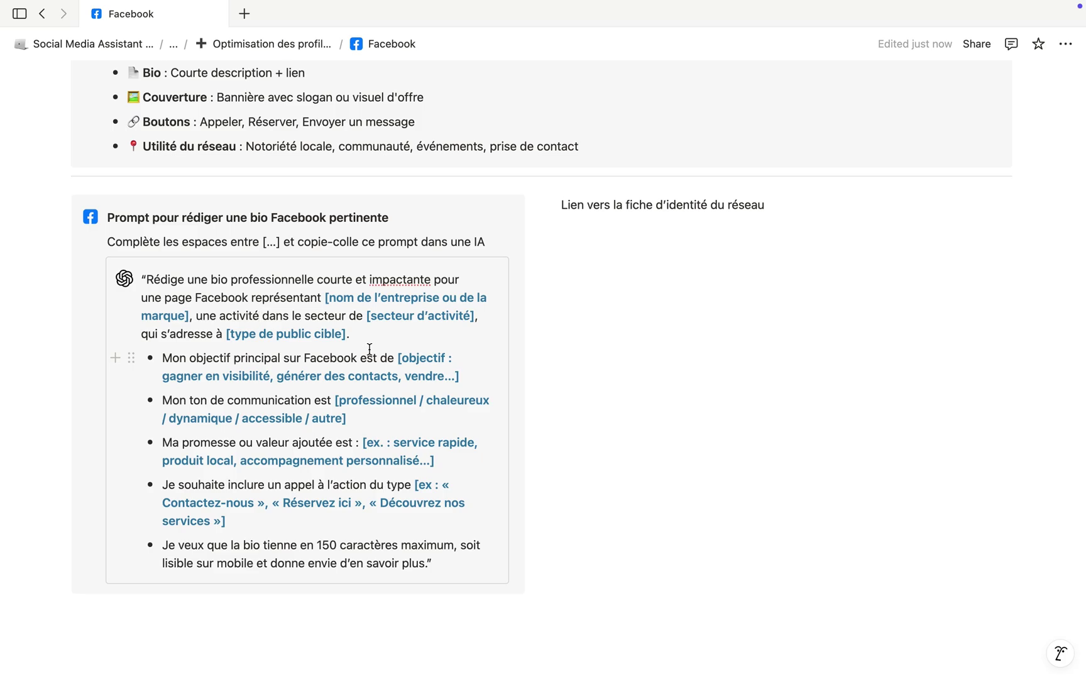
click(774, 206)
Return to "Optimisation des profils en ligne", open the LinkedIn page and examine its essentials and bio prompt.
click(315, 44)
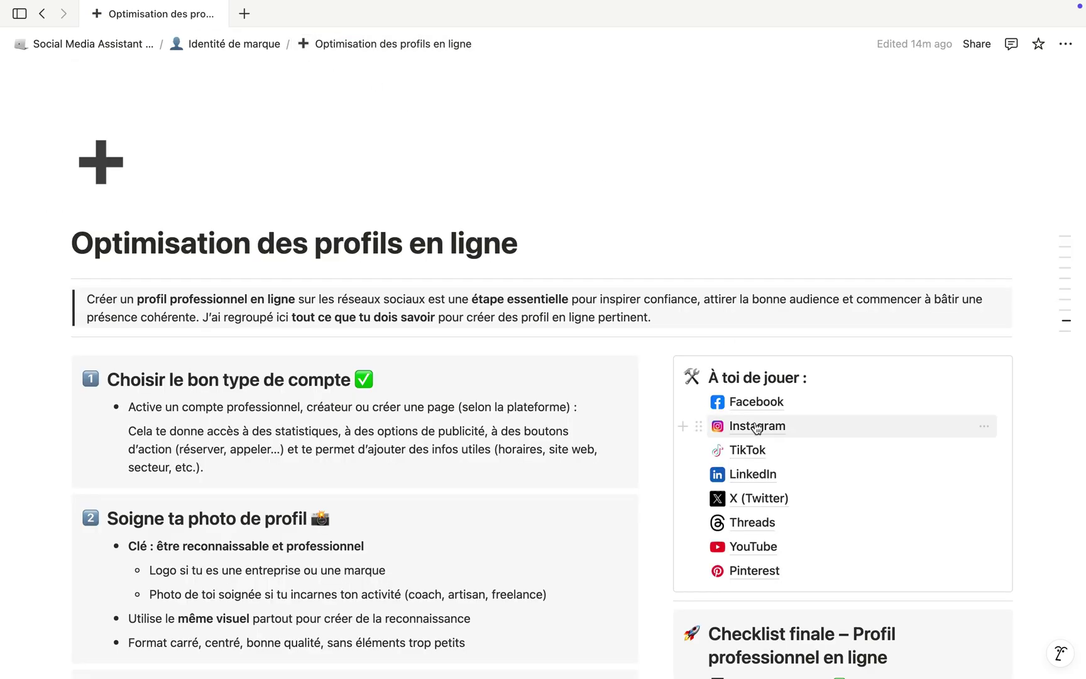
scroll(745, 369, down, 3)
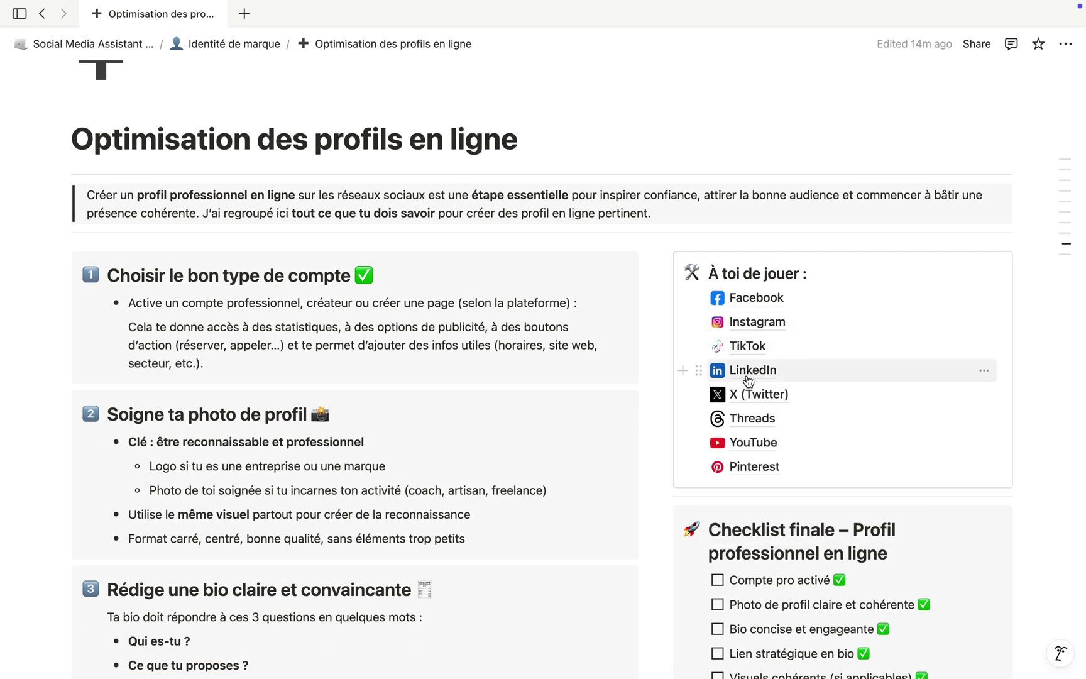
click(748, 377)
scroll(748, 376, down, 3)
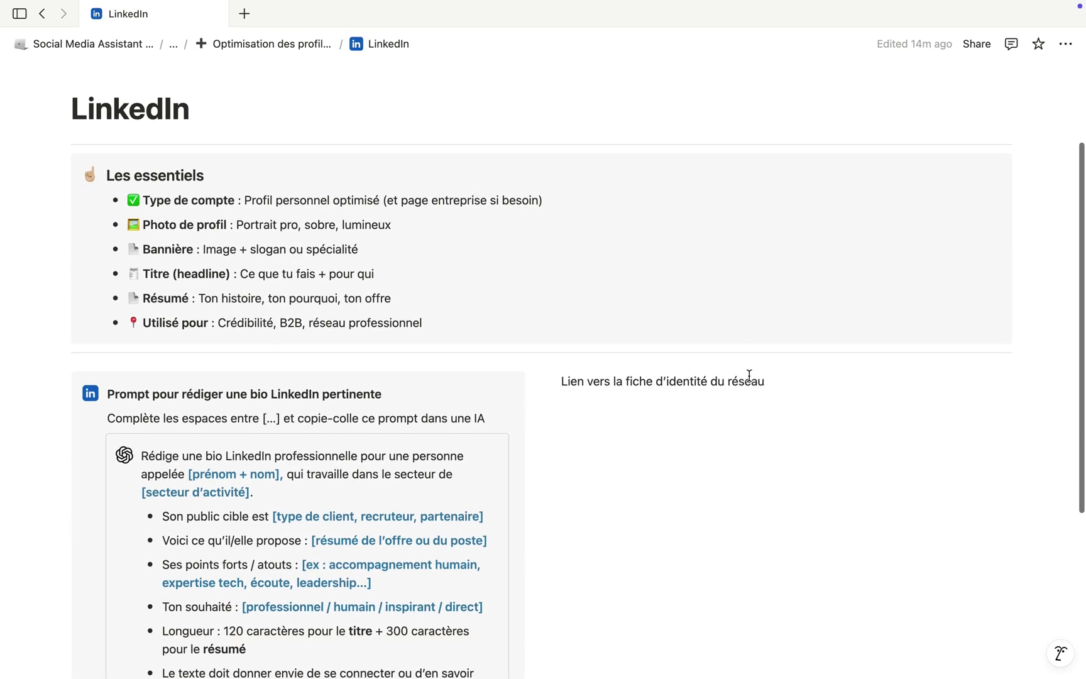
scroll(485, 549, down, 3)
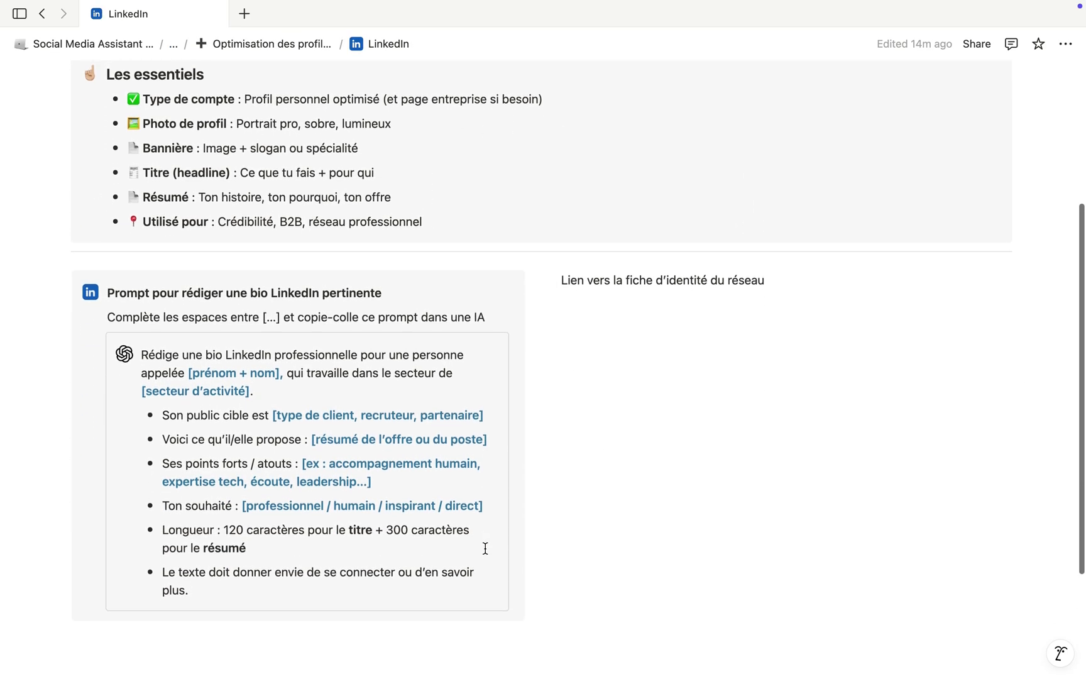
Go back to the "Identité de marque" page and preview the "Auto-Diagnostic" page link.
key(super+[)
key(super+[)
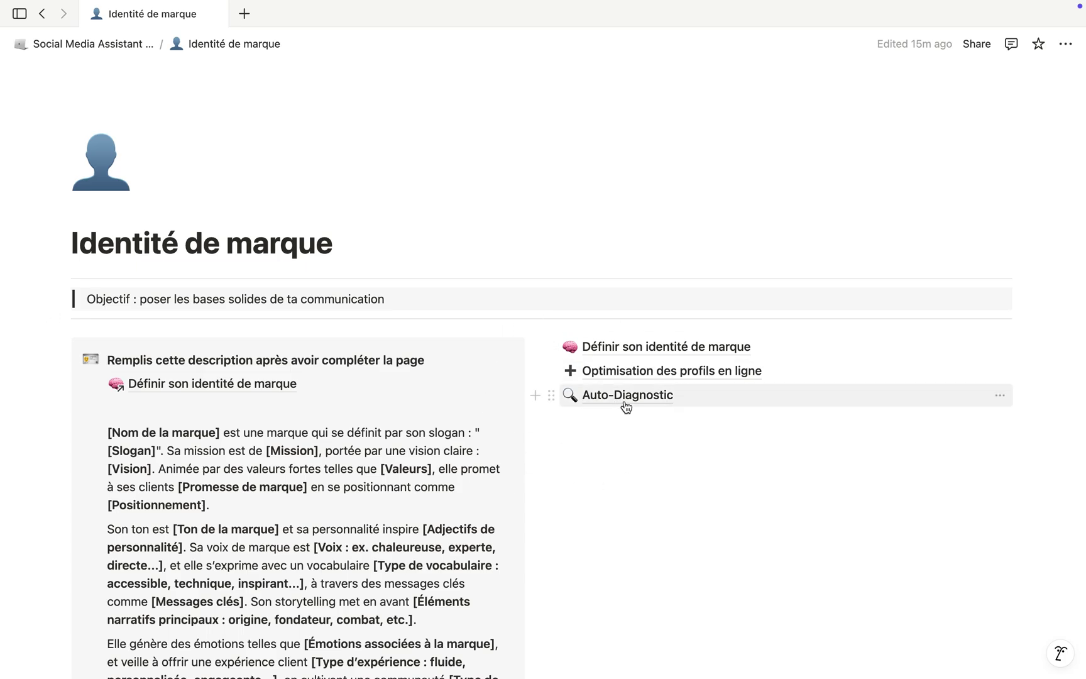
mouse_move(691, 406)
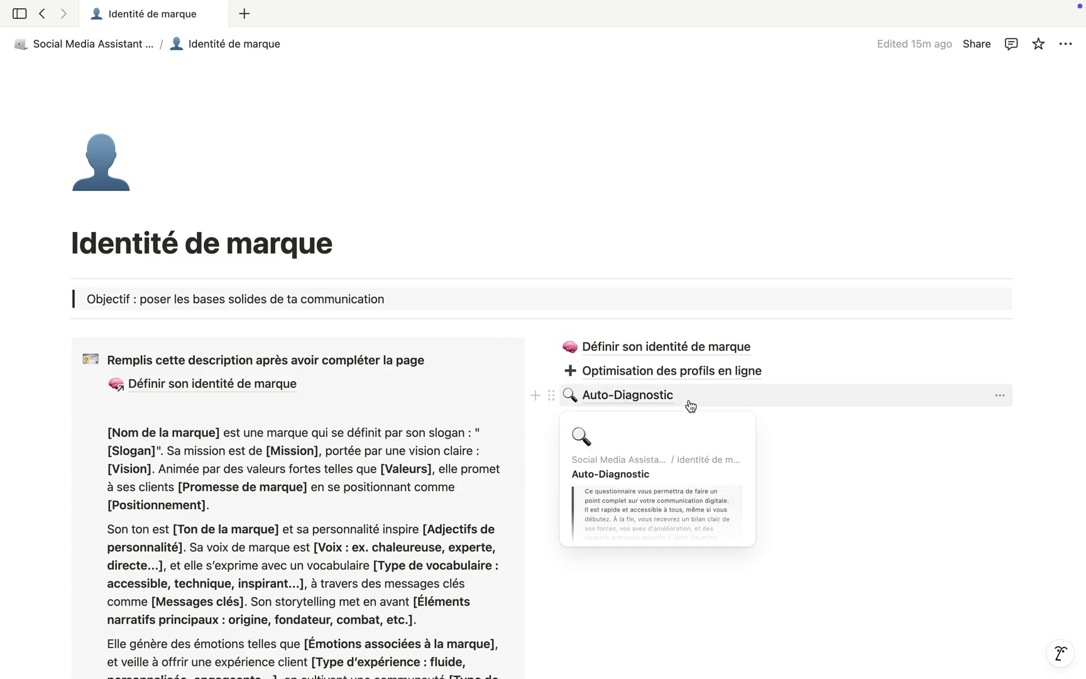